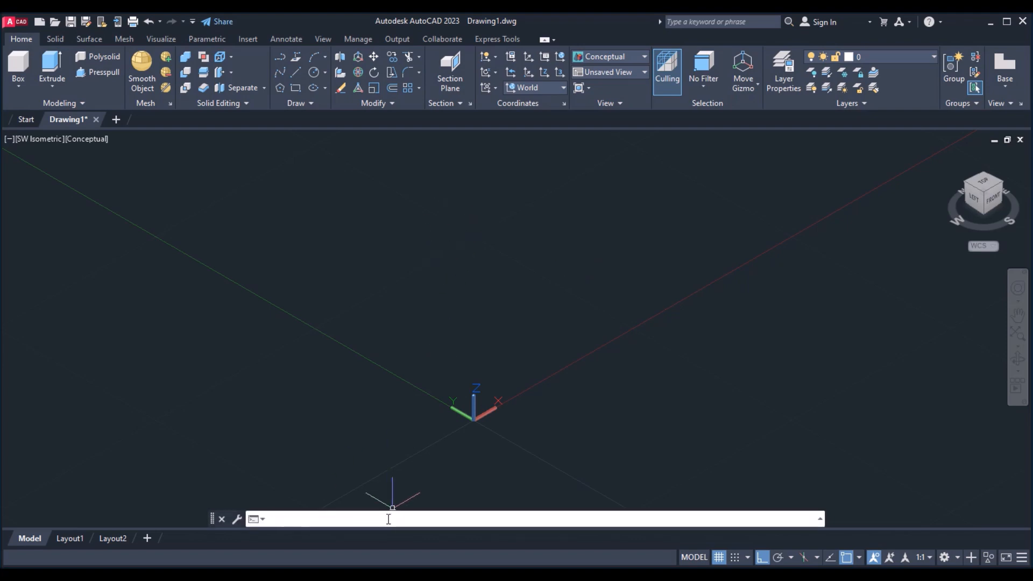
Start a helix centred in open space near the origin, with a base radius of 10 and a top radius of 10
text(ki)
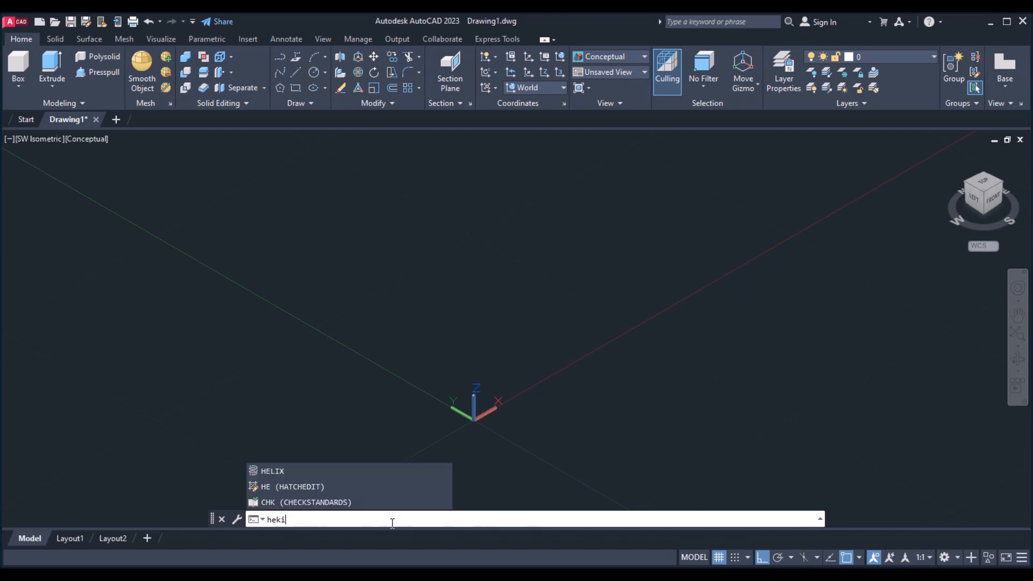
text(lix)
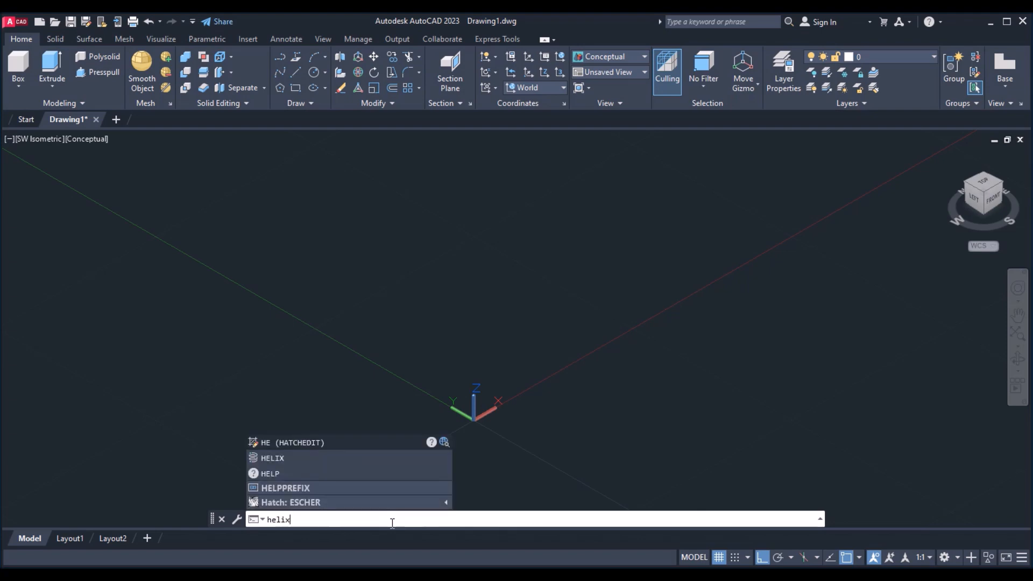
key(Return)
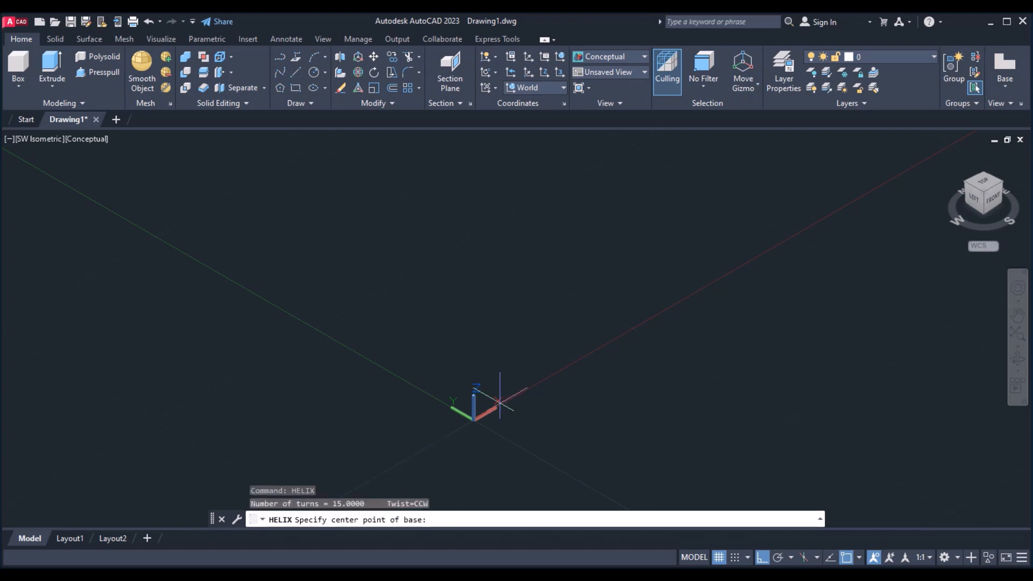
click(577, 302)
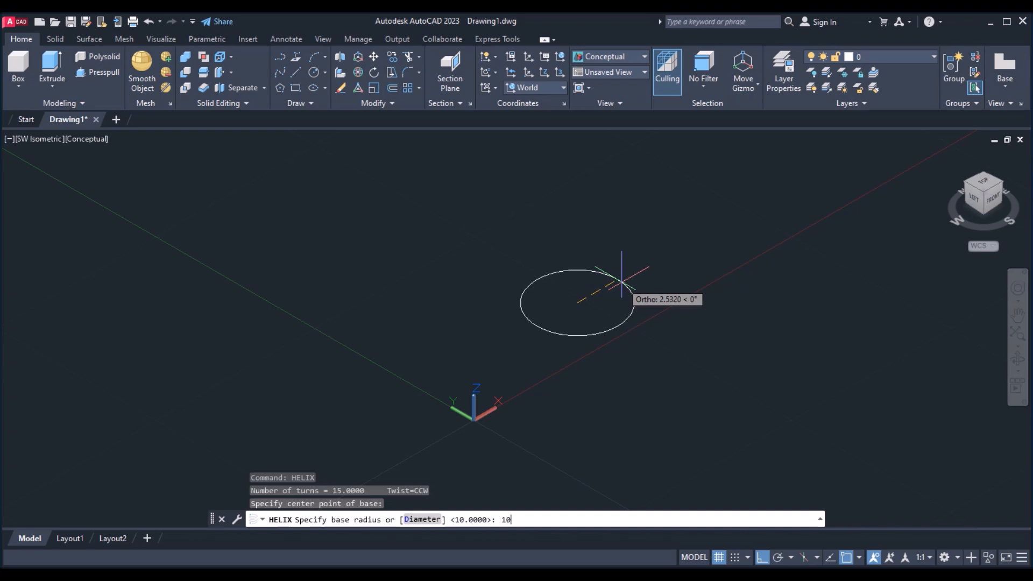
text(10)
key(Return)
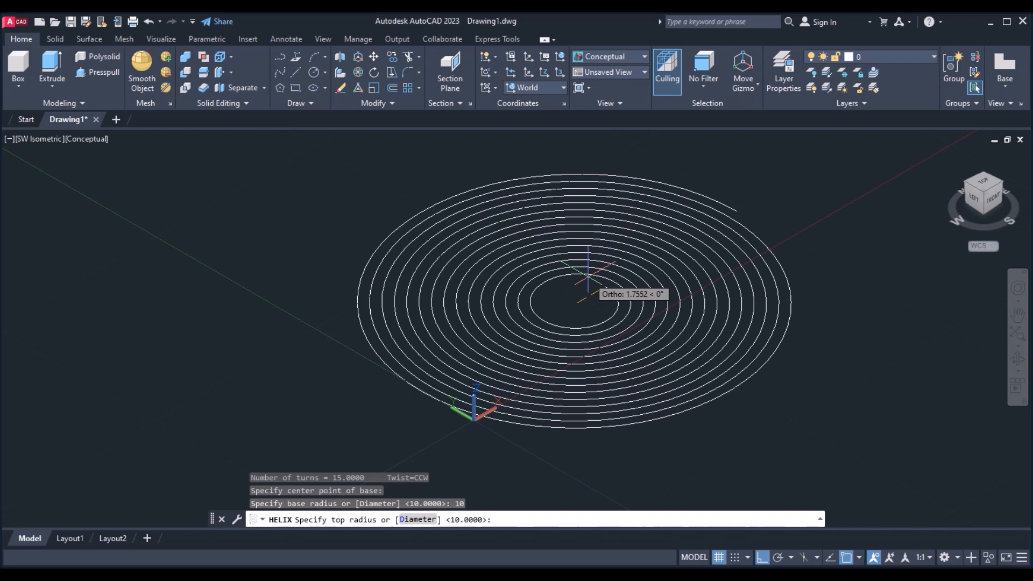
key(Return)
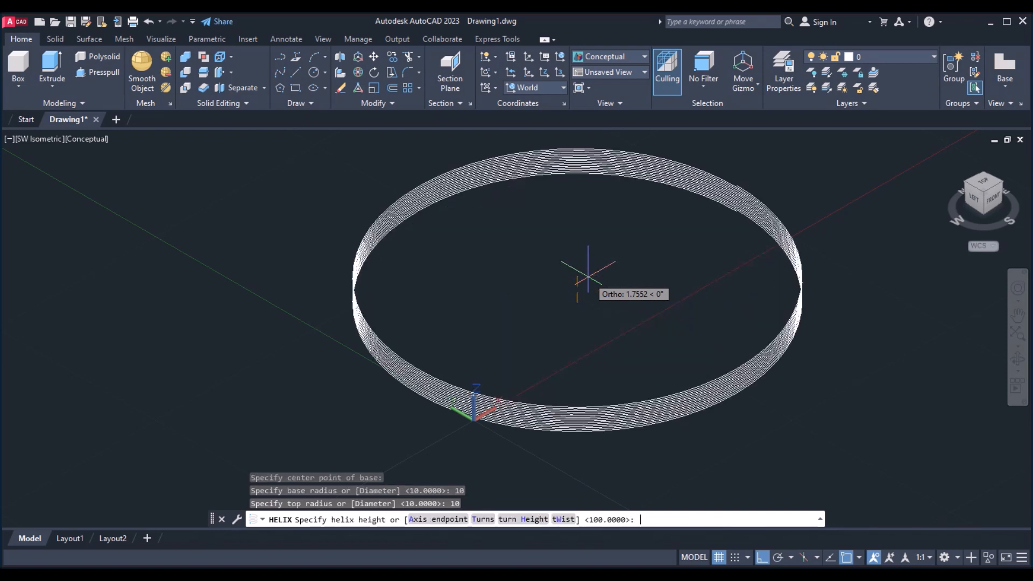
Finish the first helix with a height of 150
scroll(588, 221, down, 2)
middle_drag(585, 231, 541, 314)
mouse_move(560, 176)
middle_down()
mouse_move(549, 242)
mouse_move(551, 210)
mouse_move(542, 245)
mouse_move(525, 242)
mouse_move(576, 290)
mouse_move(526, 224)
mouse_move(418, 260)
mouse_move(572, 264)
middle_up()
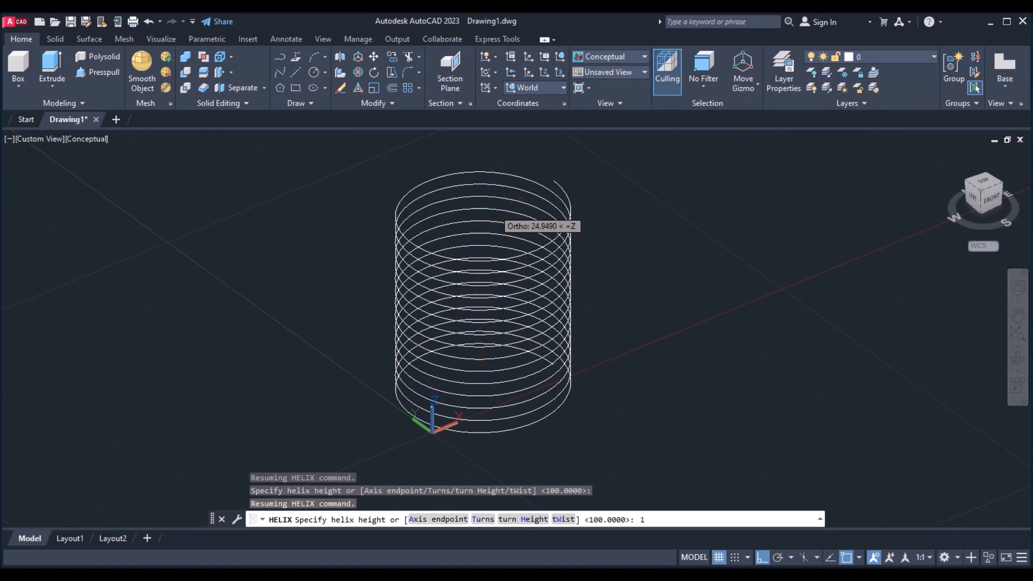
key(Return)
Inspect the finished helix along its full height
middle_drag(475, 189, 482, 297)
scroll(487, 312, down, 4)
scroll(481, 295, up, 2)
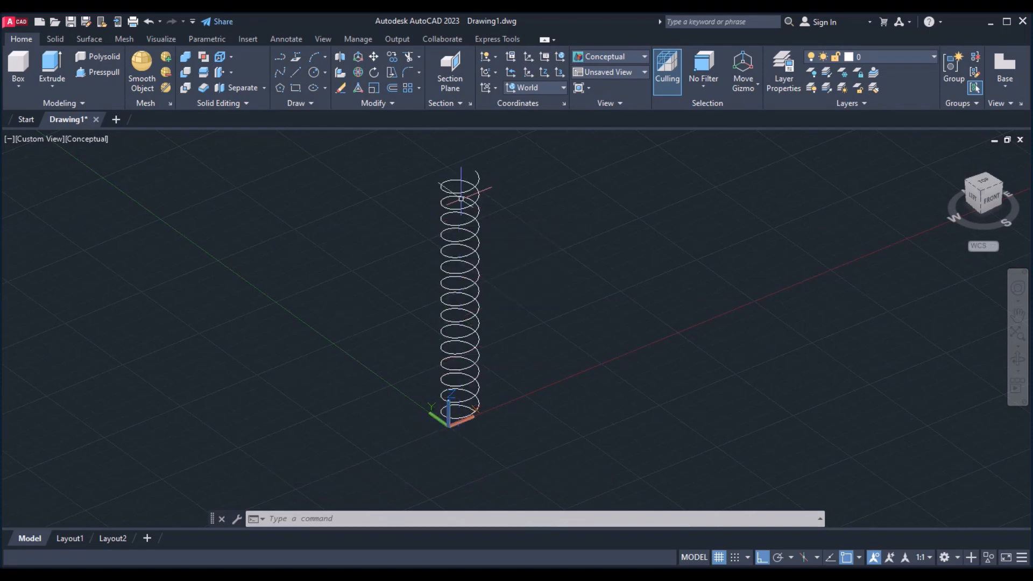
middle_drag(491, 203, 507, 219)
scroll(541, 221, up, 4)
scroll(537, 191, down, 3)
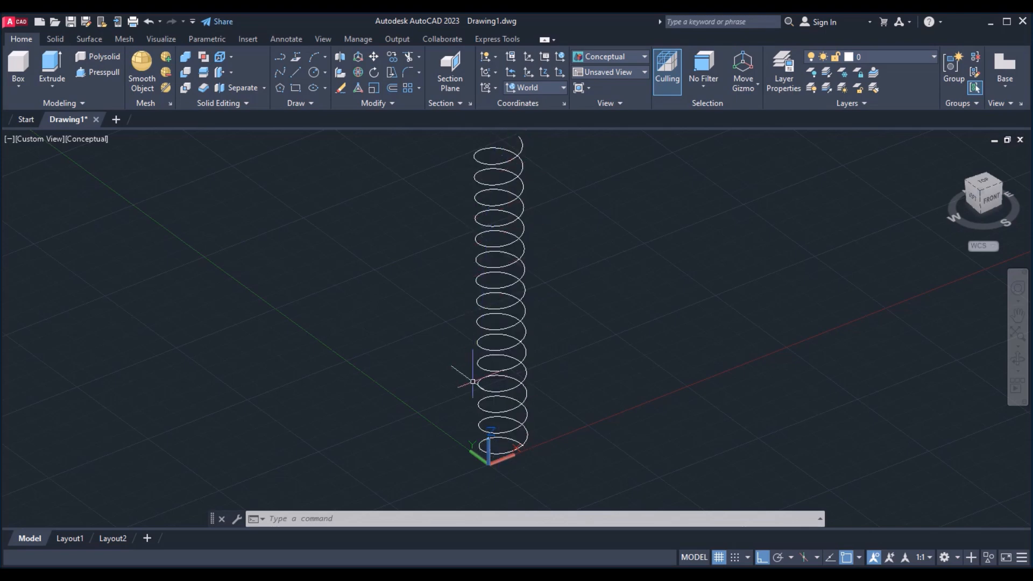
middle_drag(528, 219, 506, 237)
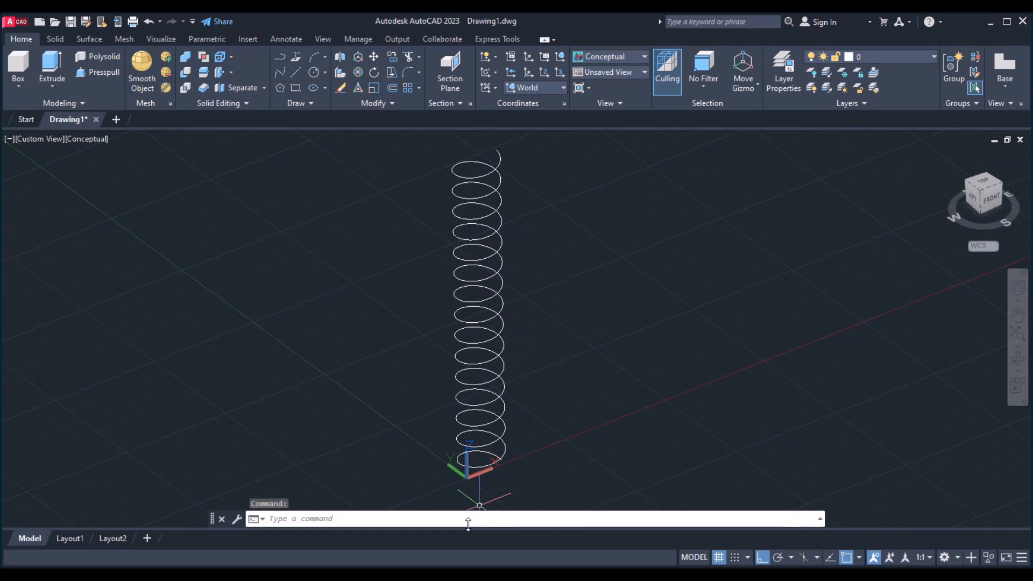
Start a second helix beside the first, with base and top radii of 10
key(Return)
middle_drag(592, 399, 514, 395)
click(557, 434)
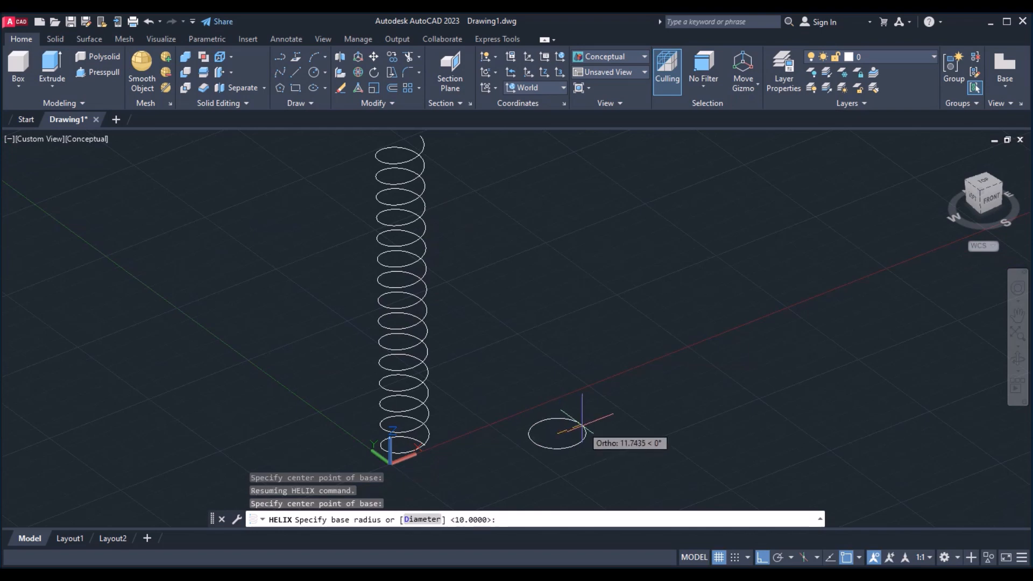
text(10)
key(Return)
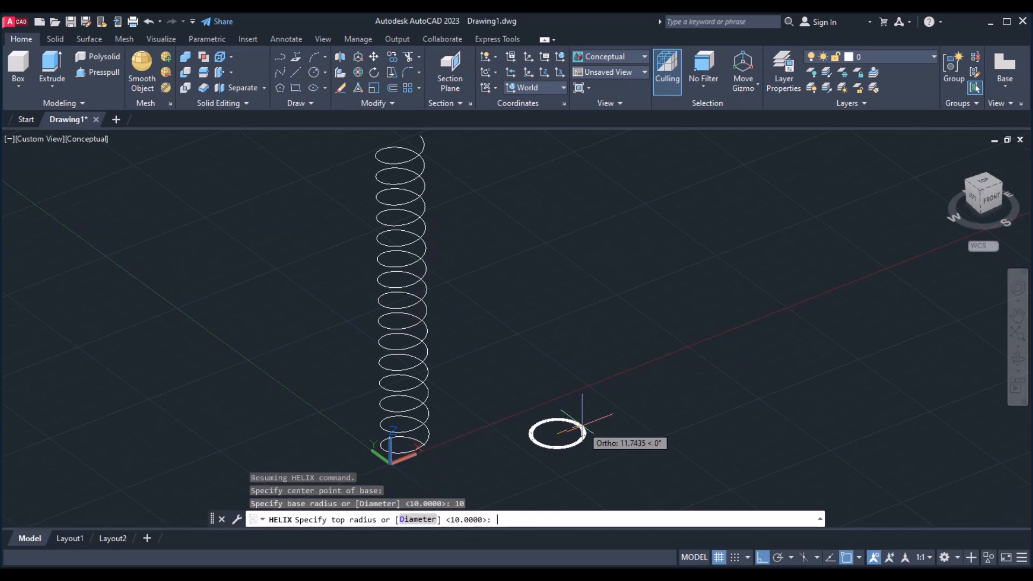
key(Return)
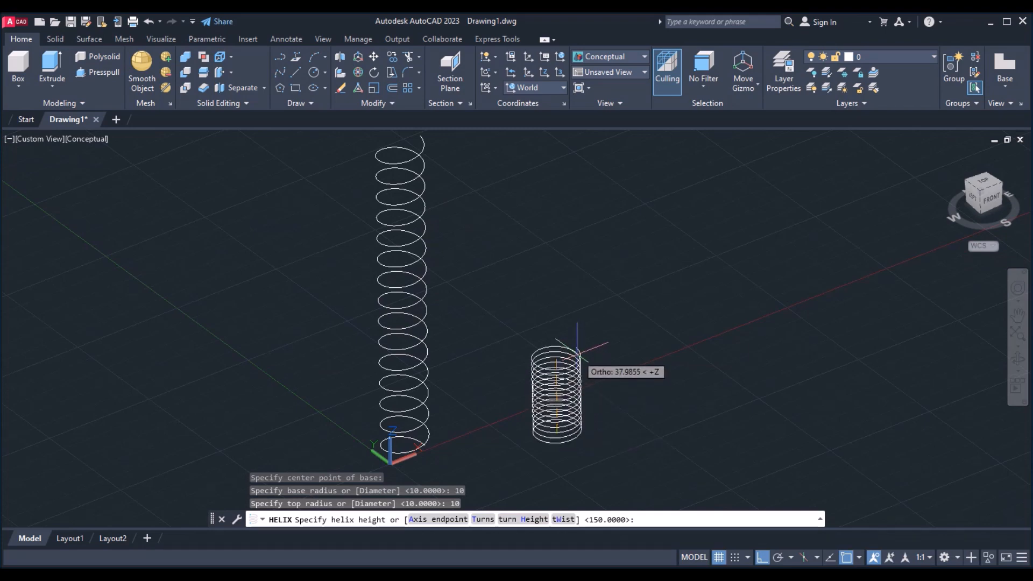
Give the second helix 15 turns and a height of 150
text(t)
key(Return)
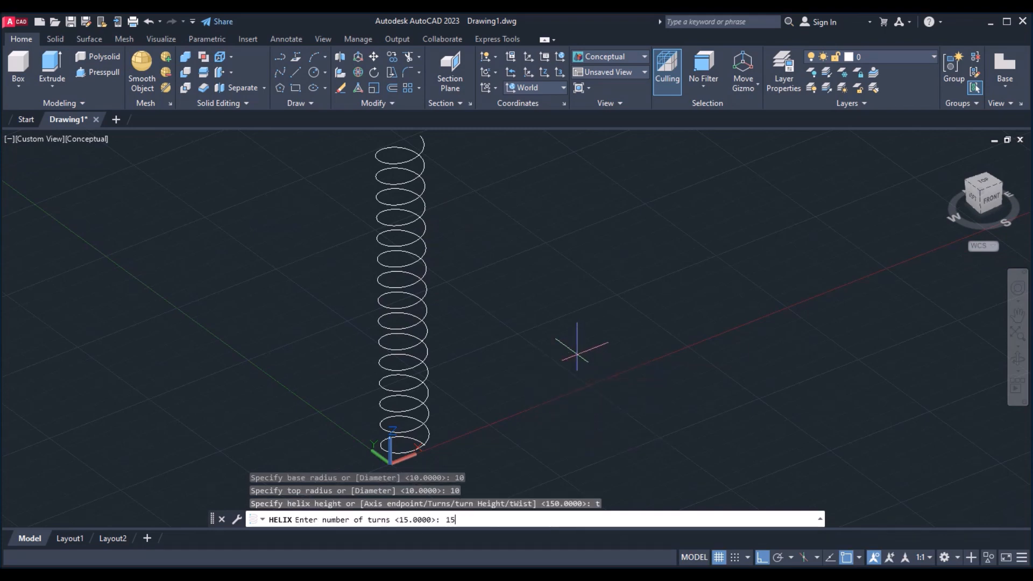
key(Return)
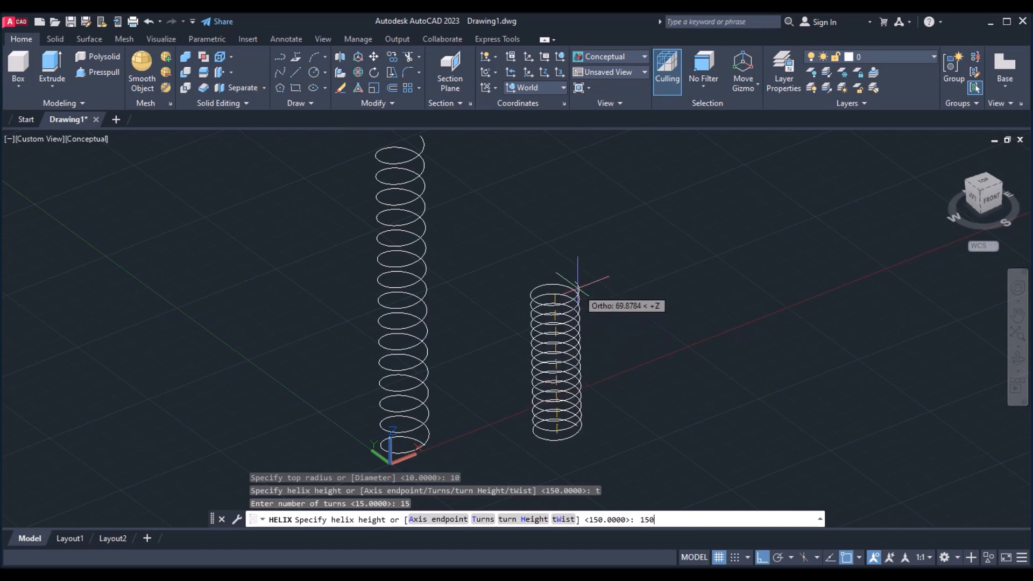
key(Return)
scroll(542, 296, down, 2)
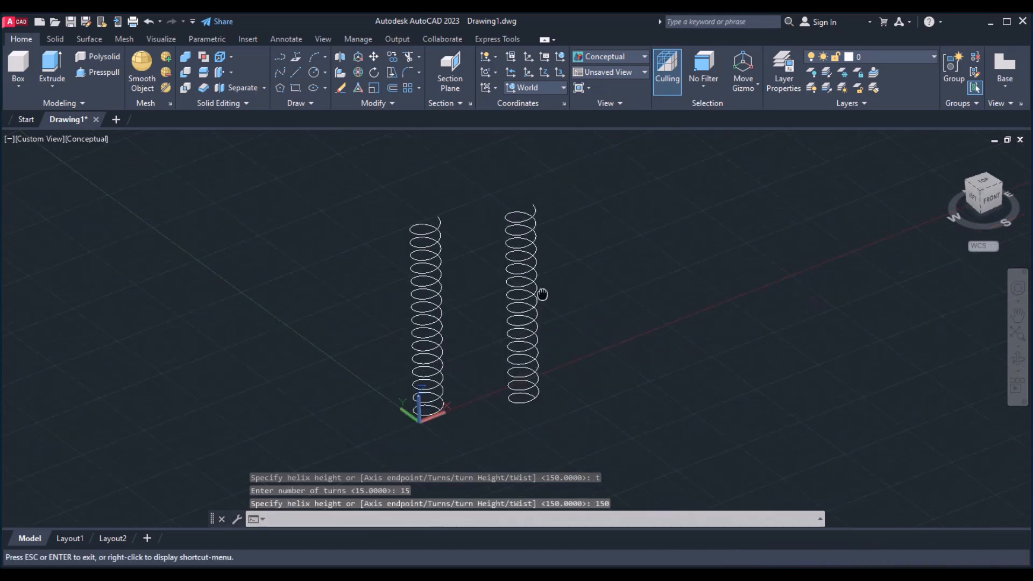
middle_drag(564, 284, 575, 273)
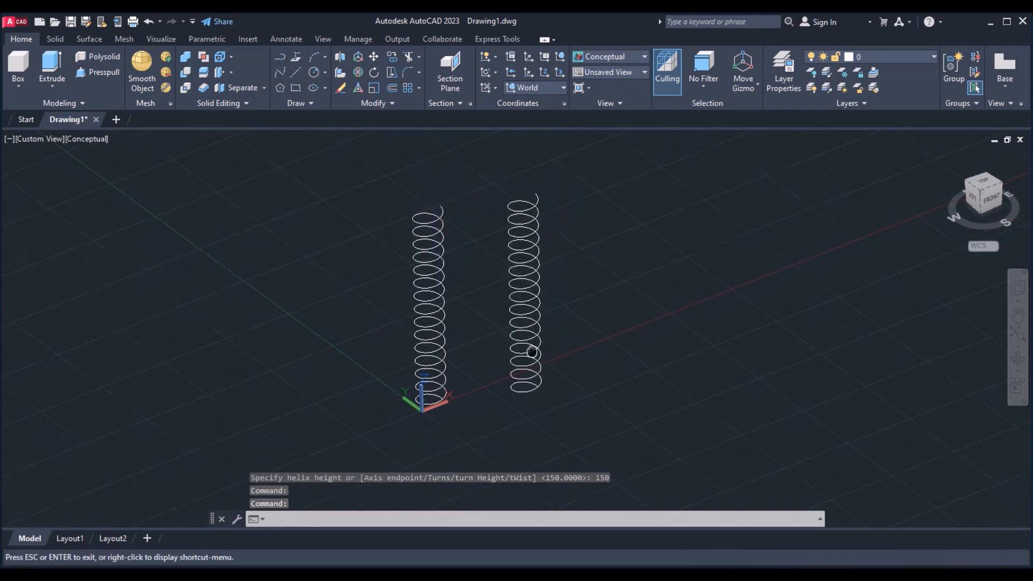
middle_drag(535, 346, 527, 346)
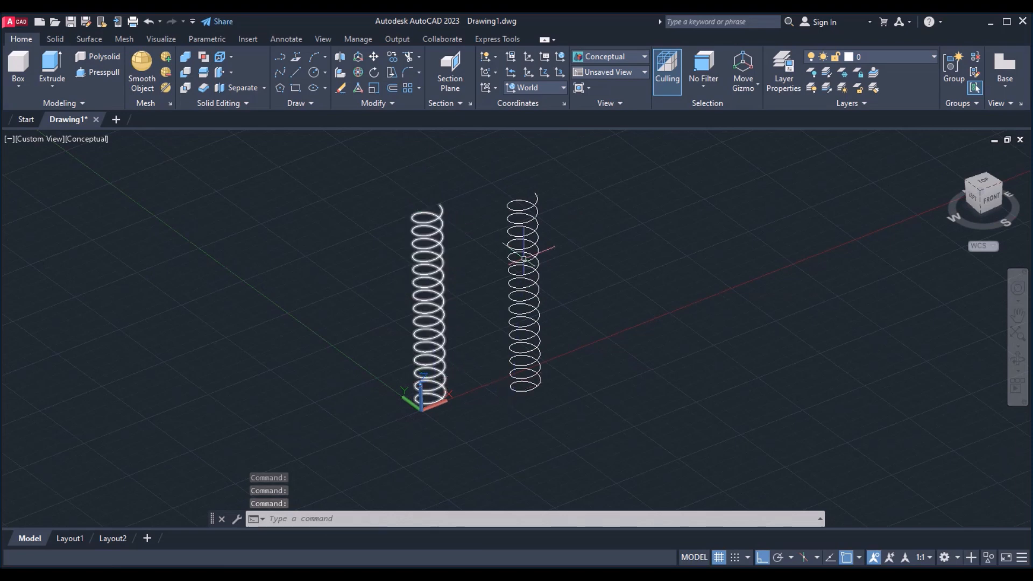
Draw a tapered helix beside the second one, with base radius 15, top radius 10 and height 100
click(477, 520)
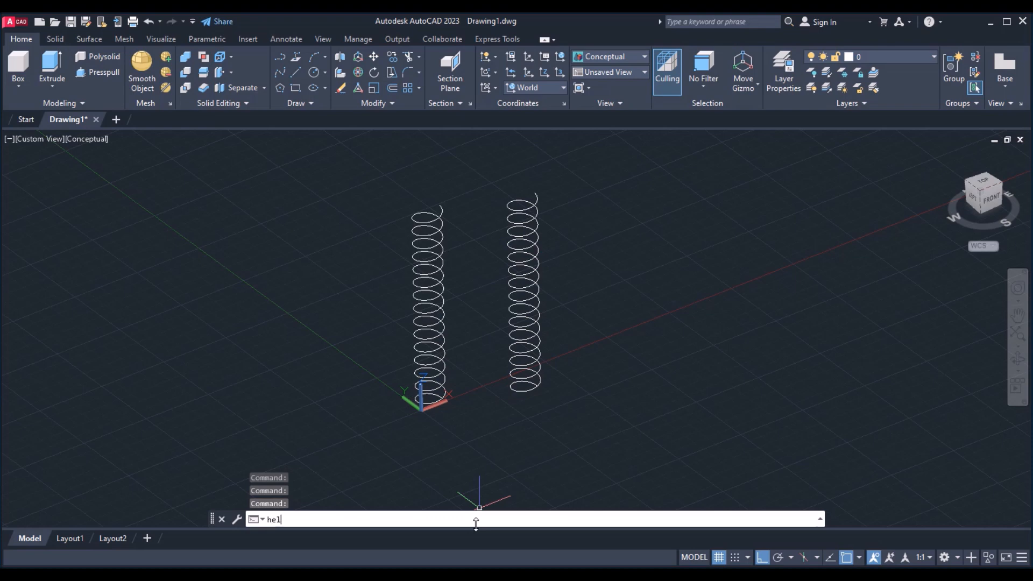
key(Return)
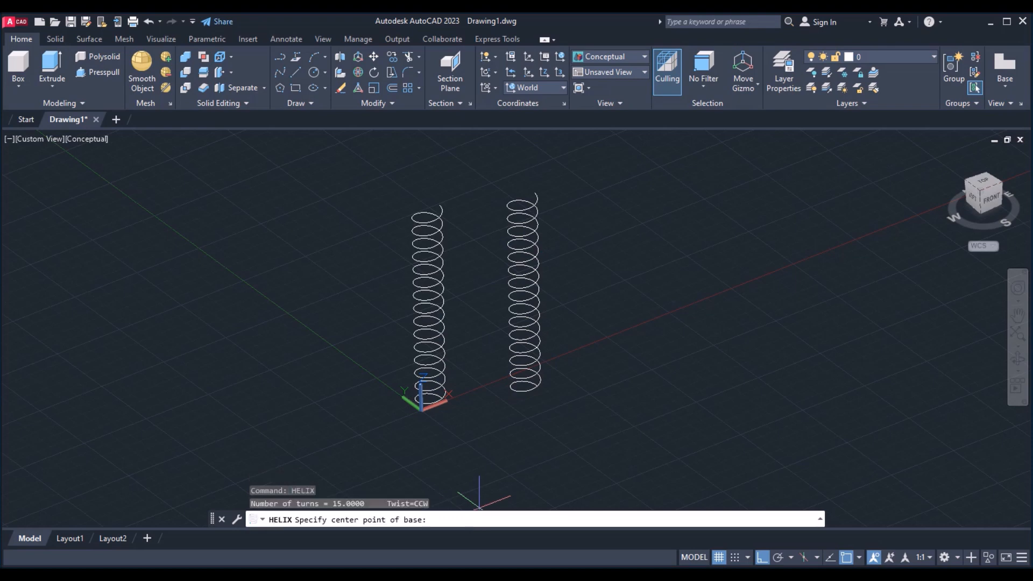
click(653, 413)
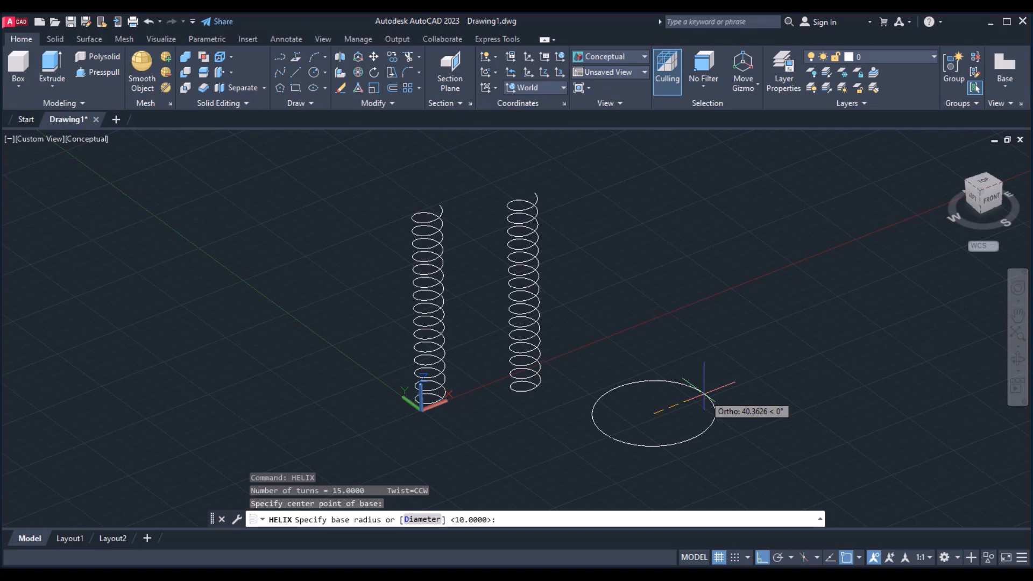
key(Return)
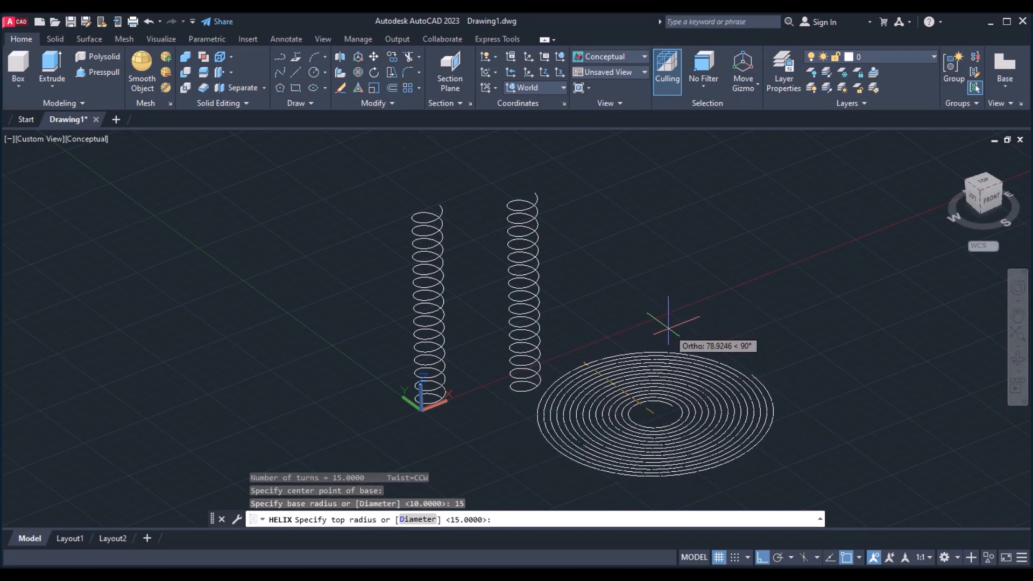
key(Return)
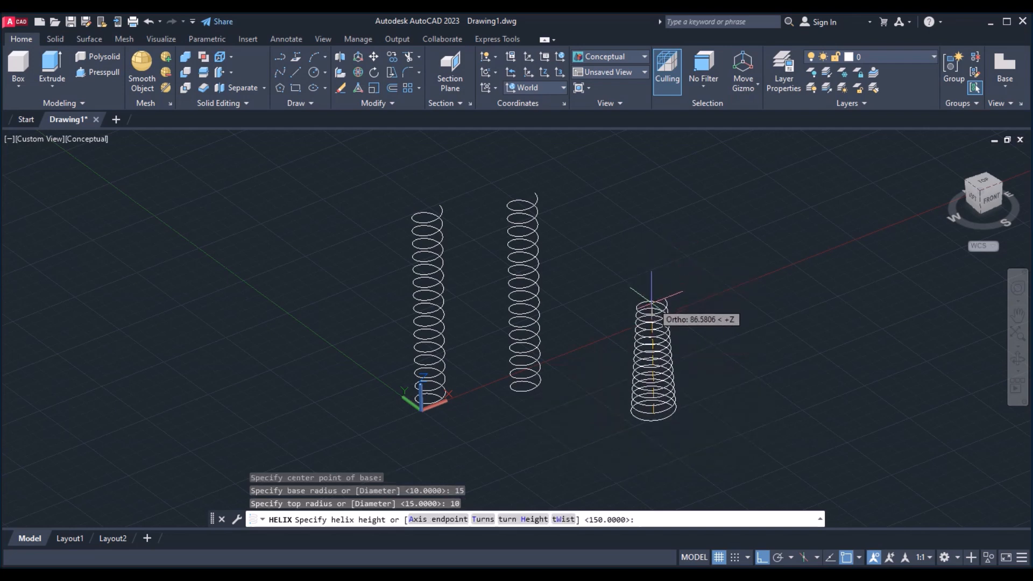
scroll(665, 299, up, 2)
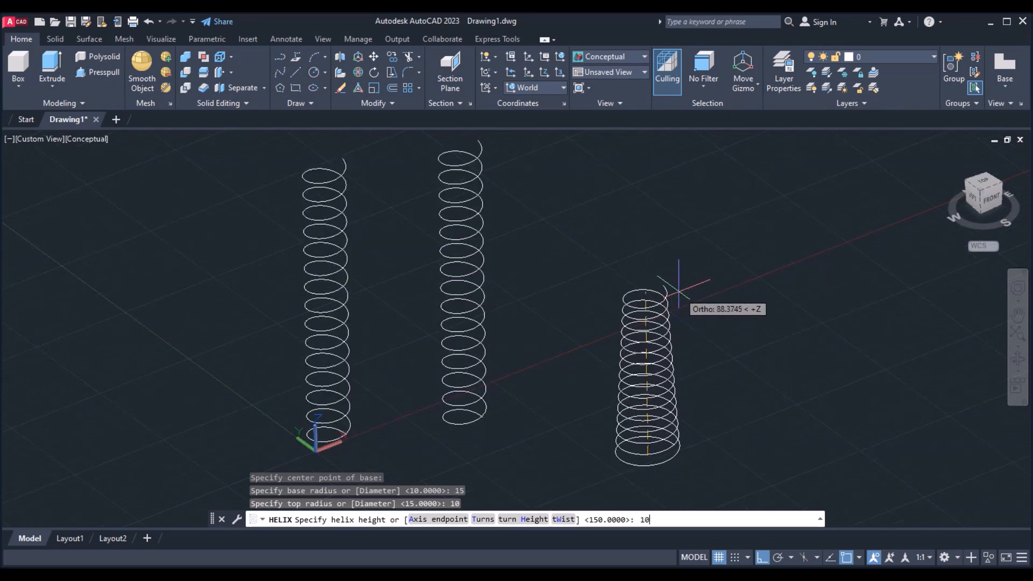
key(Return)
Examine the three helices from the top view, comparing the tapered outline with the two straight ones
middle_drag(745, 323, 687, 318)
middle_drag(653, 216, 616, 379)
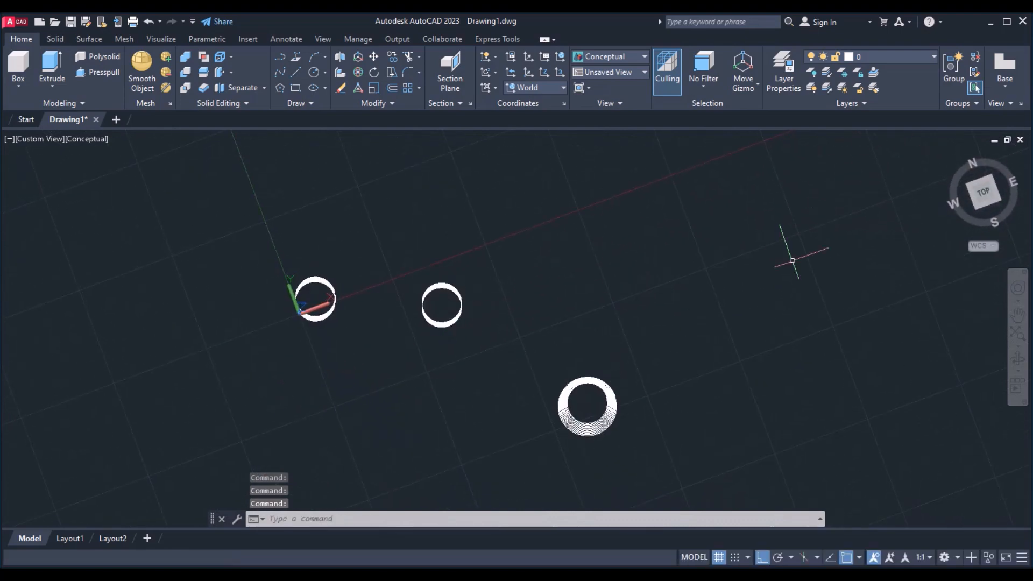
click(985, 195)
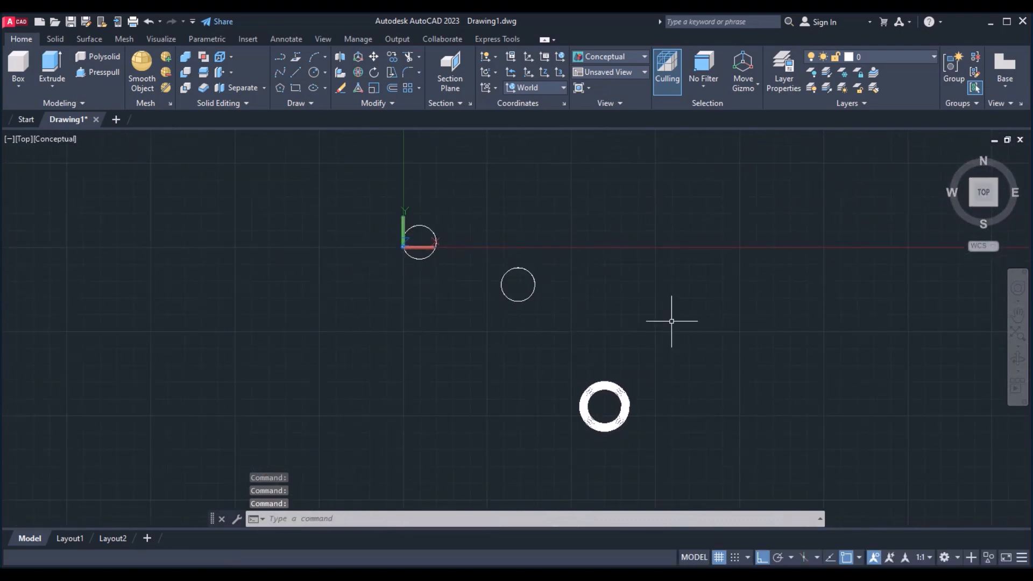
middle_drag(675, 323, 660, 300)
scroll(624, 407, up, 4)
scroll(592, 302, up, 4)
scroll(596, 237, down, 5)
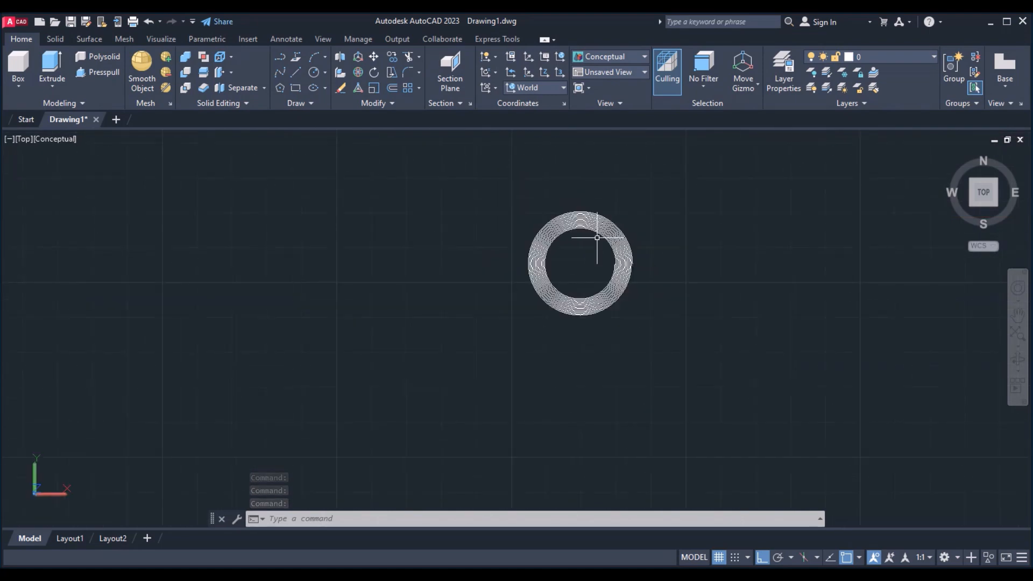
middle_drag(511, 233, 626, 414)
middle_drag(572, 318, 581, 415)
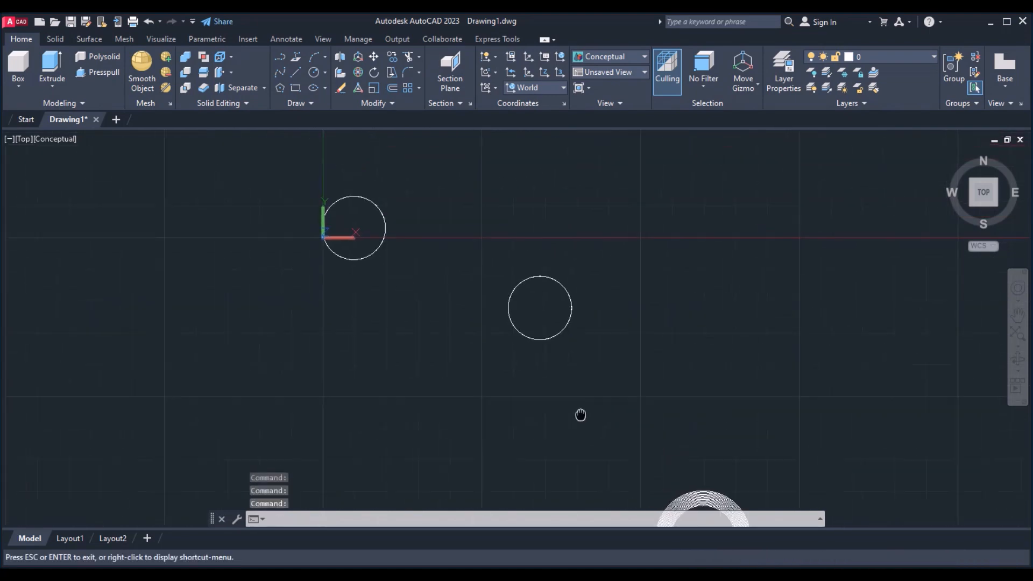
scroll(554, 288, up, 3)
scroll(563, 287, up, 3)
scroll(567, 281, down, 6)
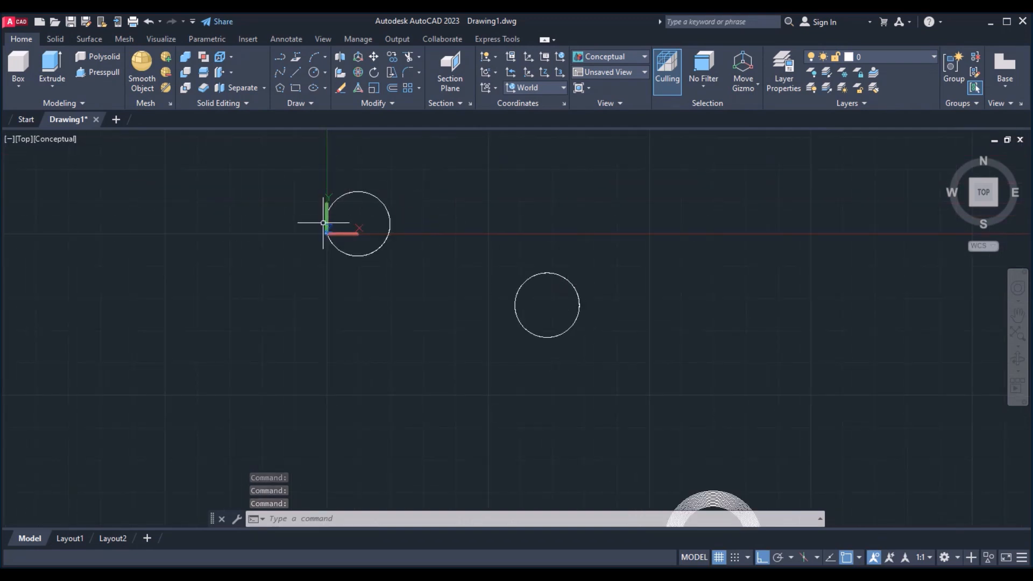
Restore the home view and switch off perspective projection with the PERSPECTIVE variable
mouse_move(997, 176)
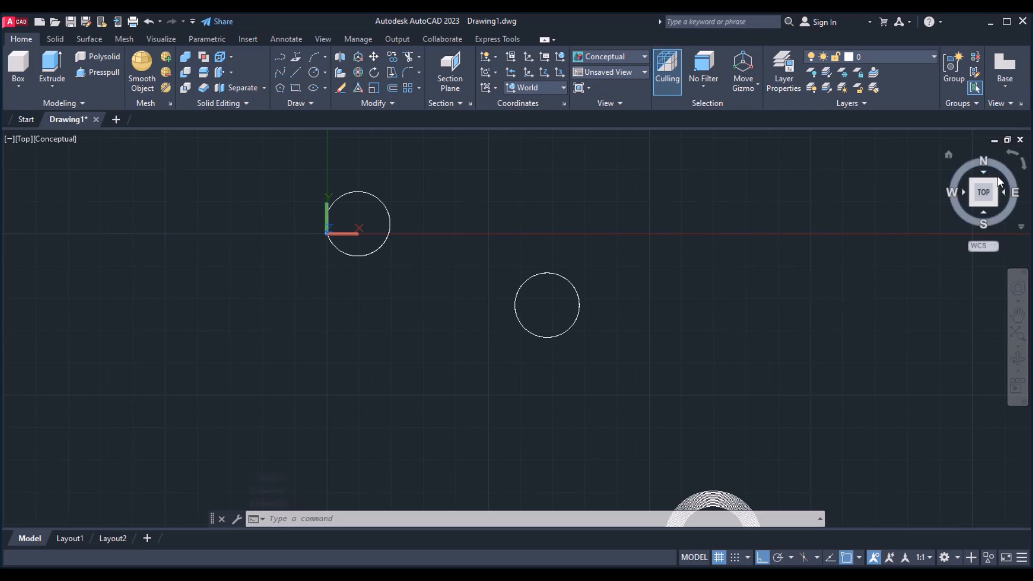
click(950, 156)
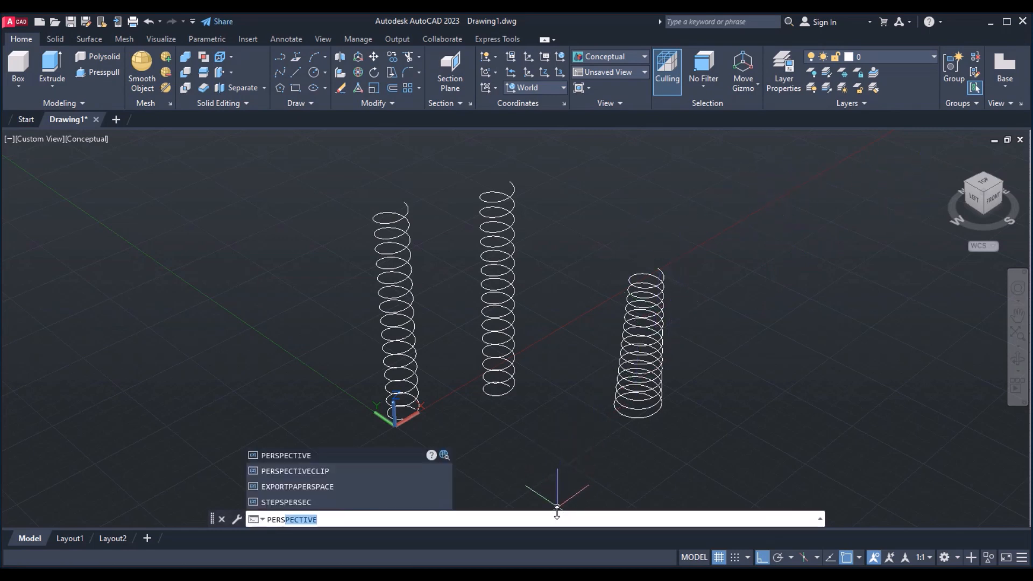
key(Return)
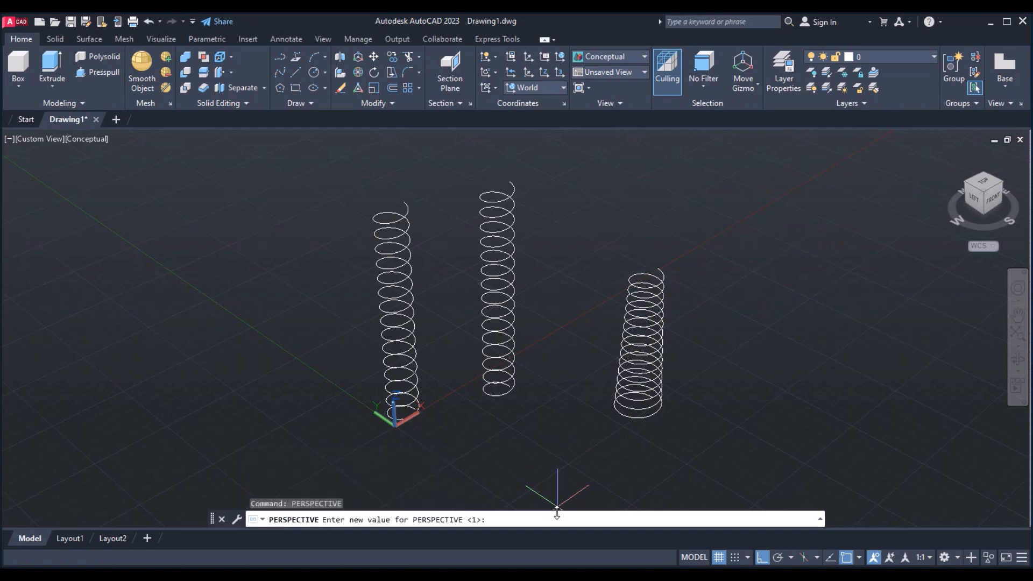
key(Return)
Start another helix in the open area beyond the tapered one, with base and top radii of 15
middle_drag(650, 401, 504, 385)
scroll(504, 385, up, 1)
middle_drag(670, 306, 718, 337)
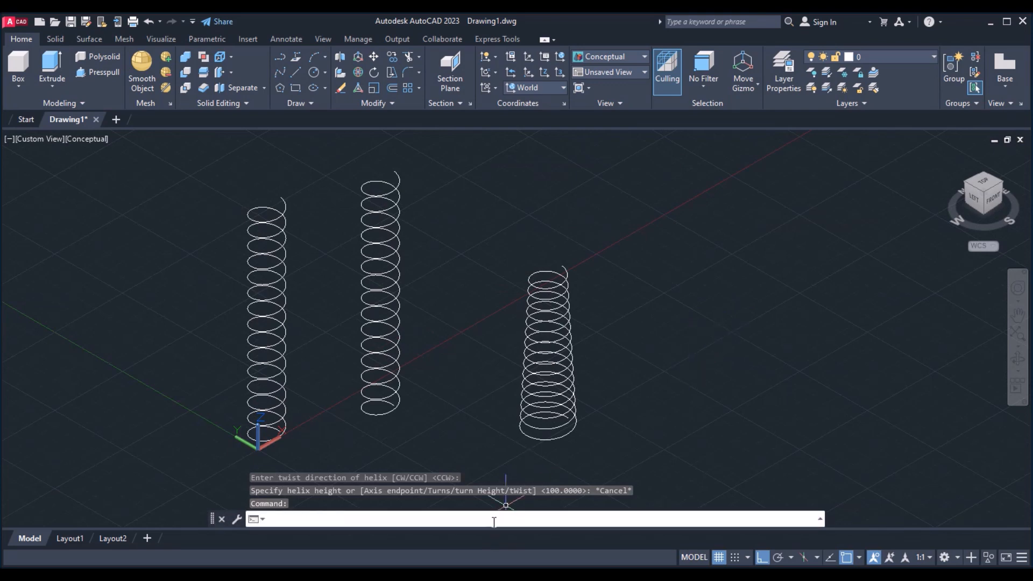
text(x)
key(Return)
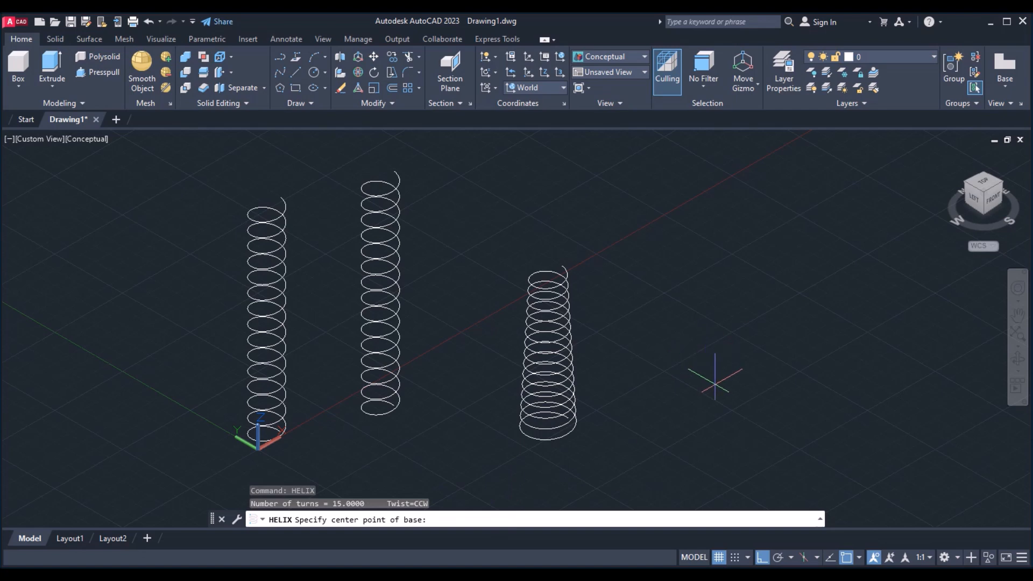
click(715, 383)
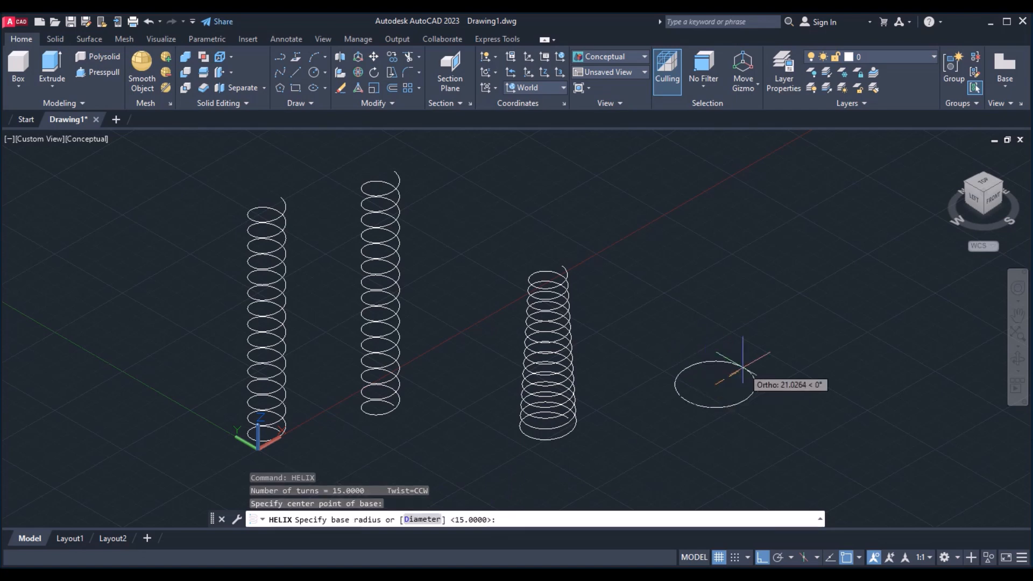
click(743, 369)
click(743, 369)
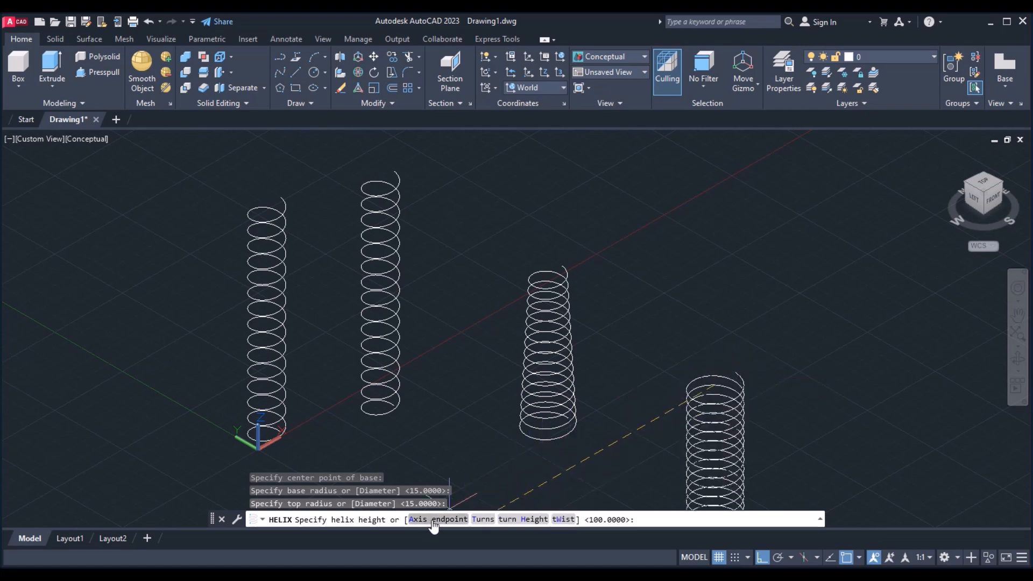
Use the Axis endpoint option to lay the helix horizontally along the positive X direction, about 104 long
middle_drag(650, 370, 639, 350)
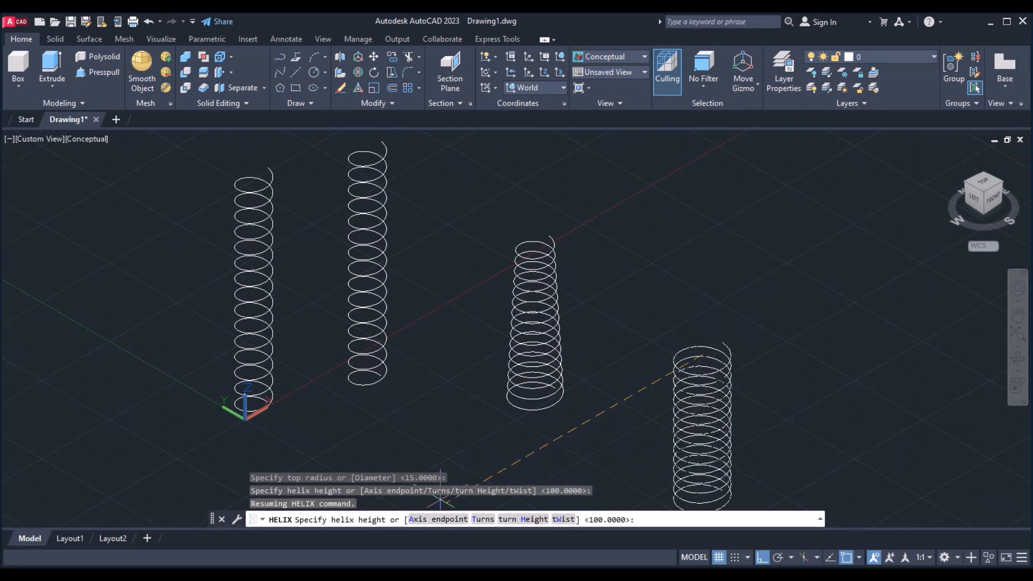
click(431, 520)
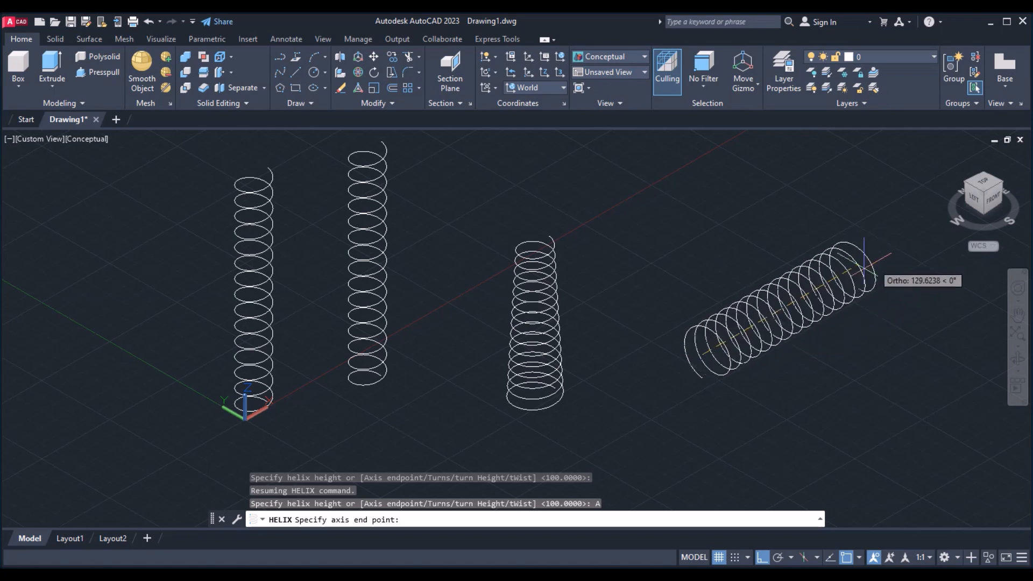
click(849, 277)
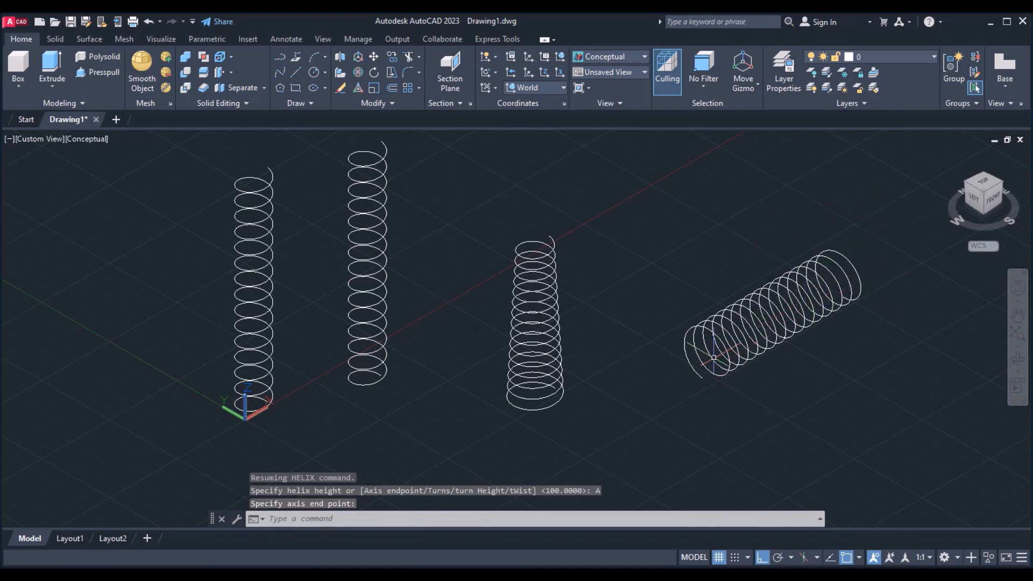
mouse_move(765, 363)
shift+middle_down()
mouse_move(599, 312)
mouse_move(487, 325)
mouse_move(632, 332)
mouse_move(821, 302)
mouse_move(754, 362)
mouse_move(767, 376)
shift+middle_up()
Start a new helix in front of the horizontal one, with base and top radii of 10
key(Return)
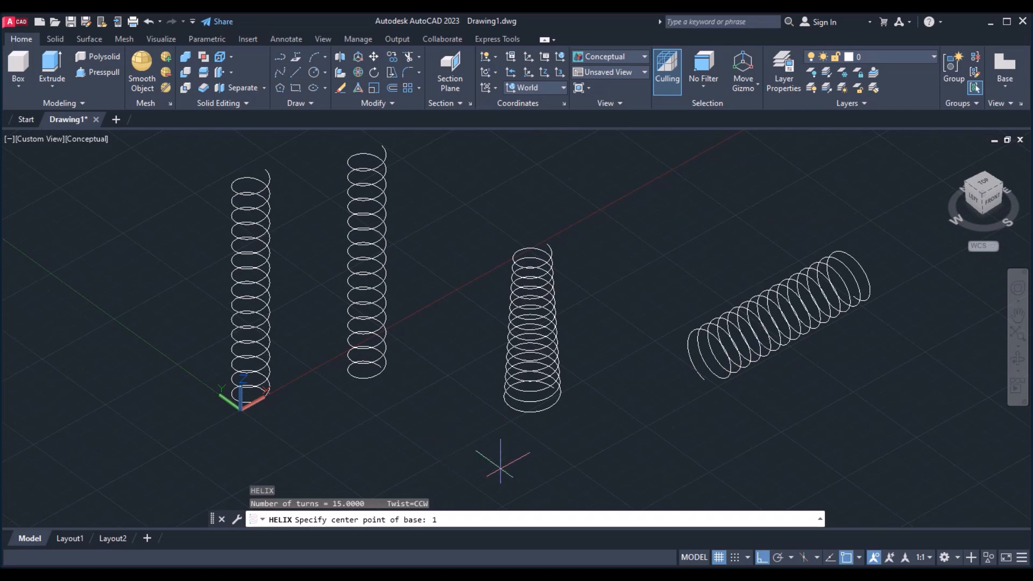
middle_drag(752, 401, 625, 302)
scroll(750, 427, down, 1)
click(750, 426)
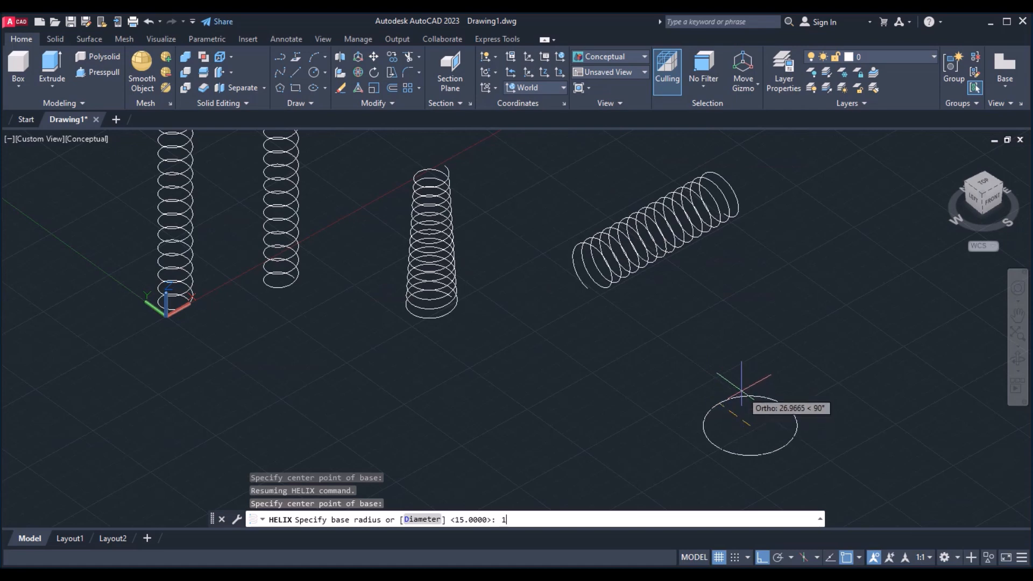
text(10)
key(Return)
text(10)
key(Return)
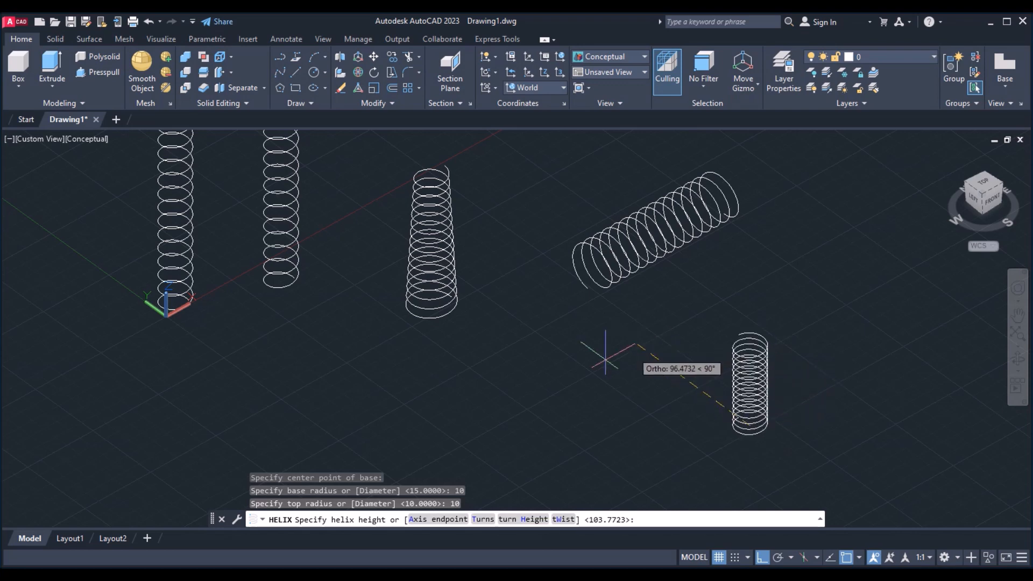
Use the Axis endpoint option to lay this helix along the positive Y direction with an axis length of 150
click(437, 519)
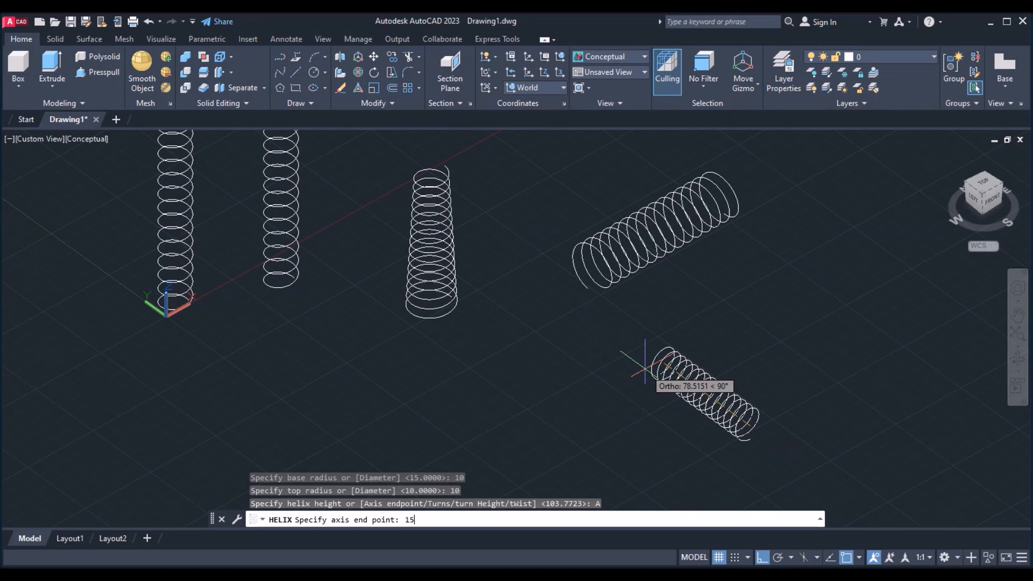
key(Return)
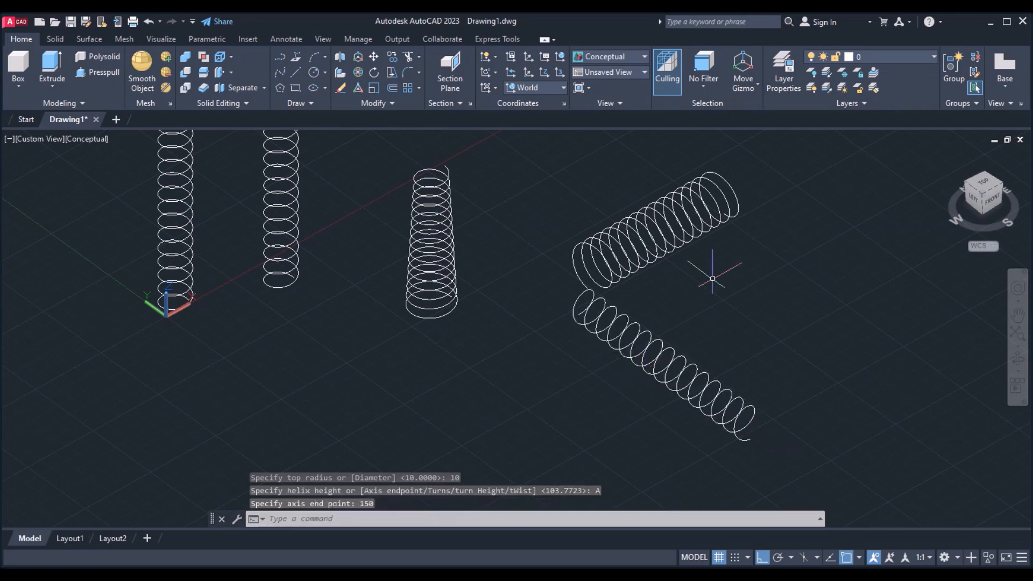
shift+middle_drag(669, 302, 732, 327)
shift+middle_drag(671, 282, 650, 294)
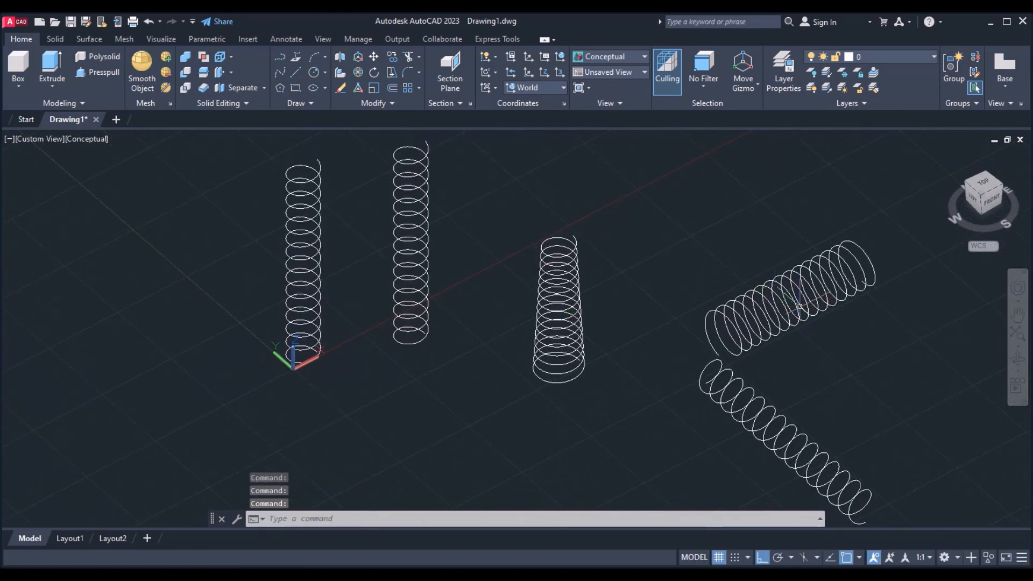
mouse_move(591, 311)
shift+middle_down()
mouse_move(603, 310)
mouse_move(593, 309)
shift+middle_up()
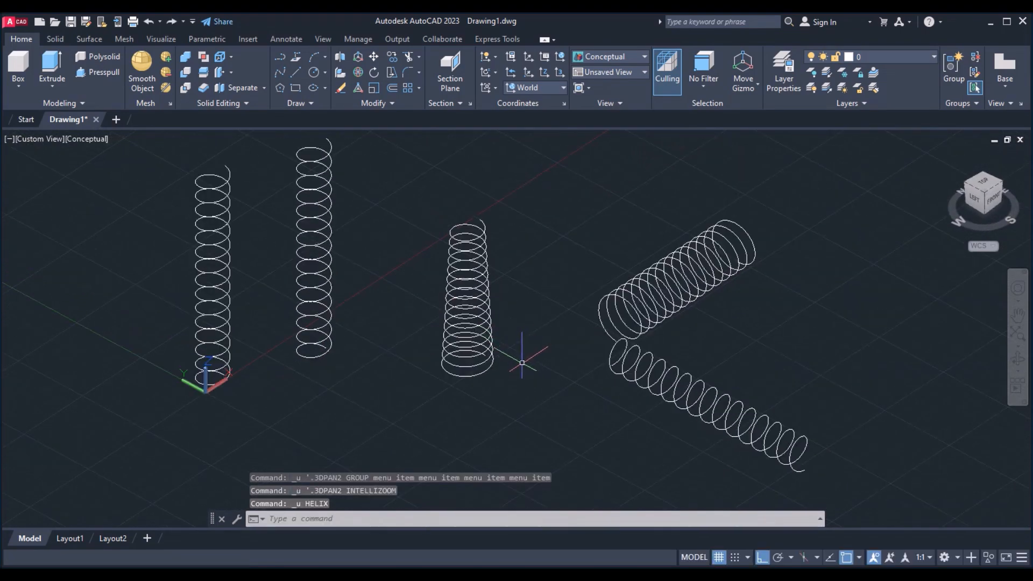
Start a further helix in front of the tapered one, with base and top radii of 10
text(helix)
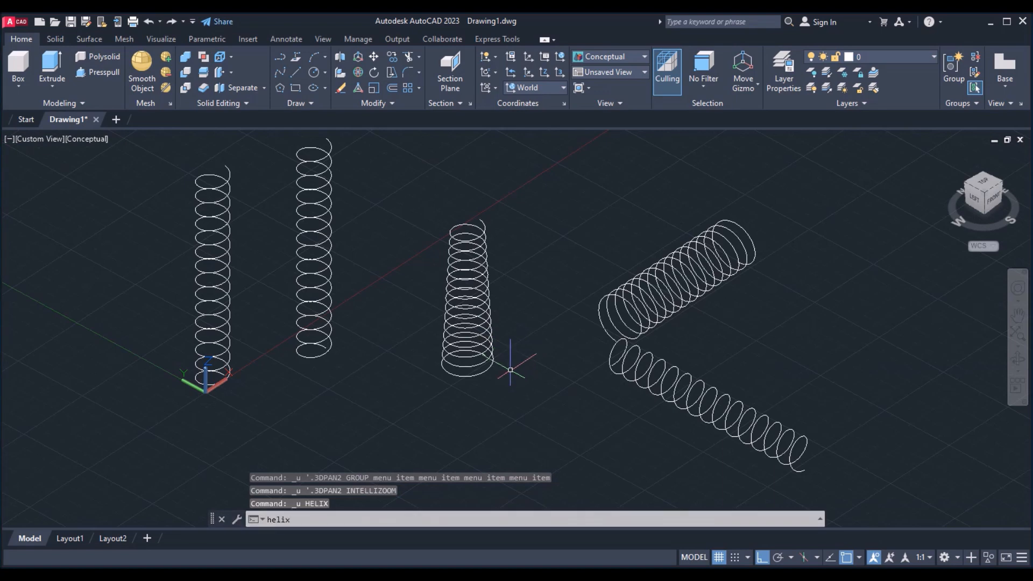
key(Return)
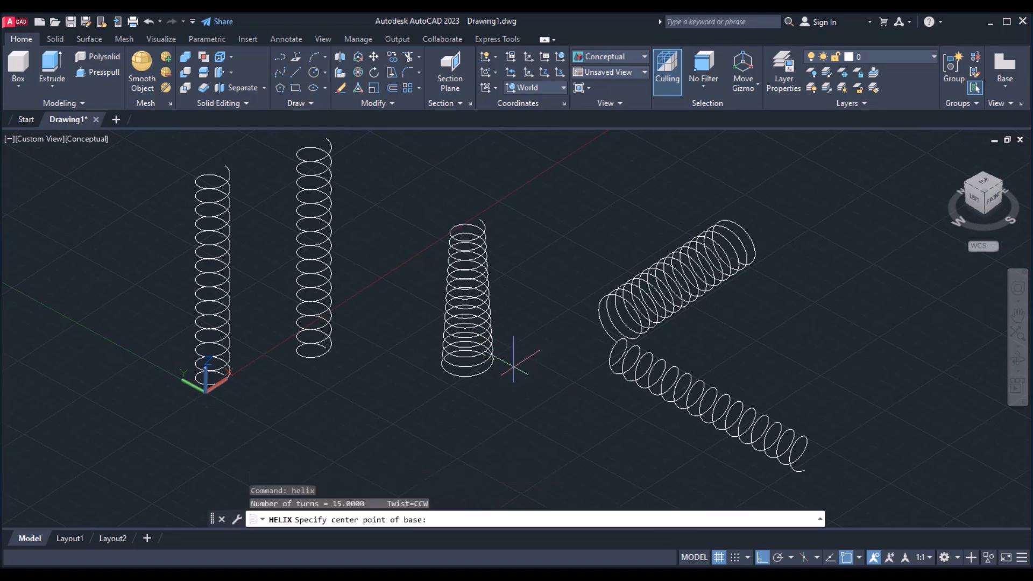
middle_drag(496, 476, 502, 440)
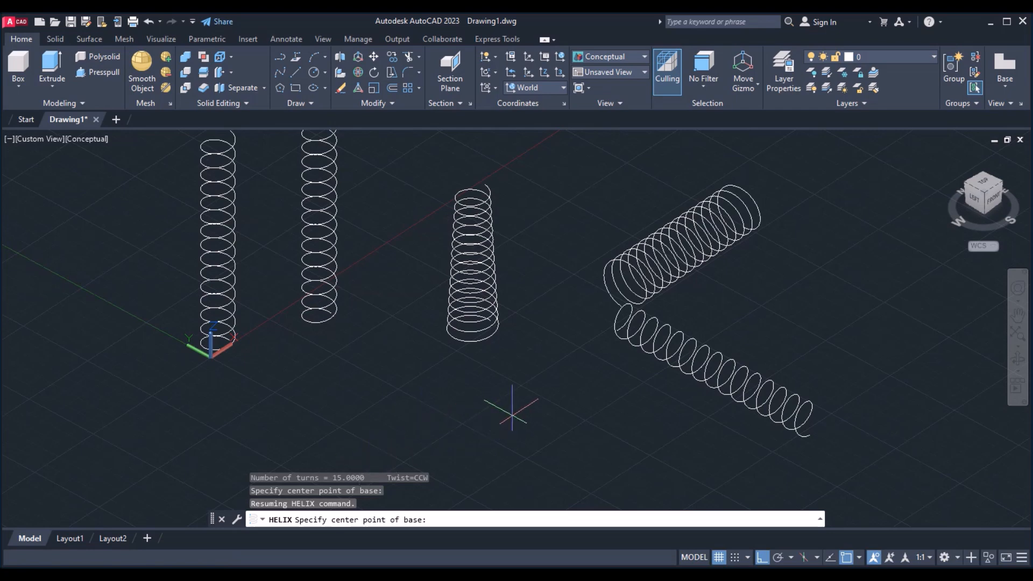
click(513, 414)
text(1)
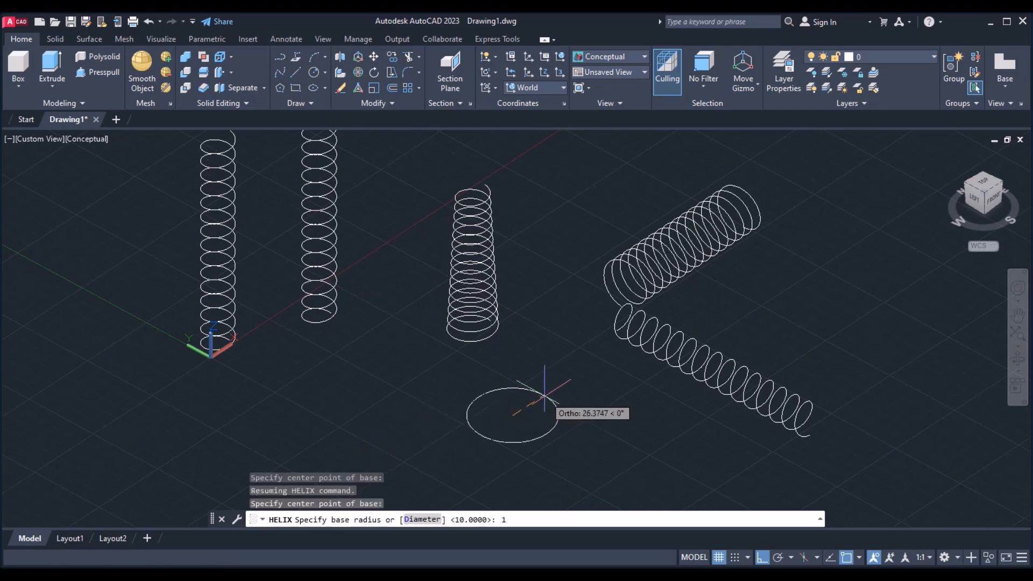
text(0)
key(Return)
text(10)
key(Return)
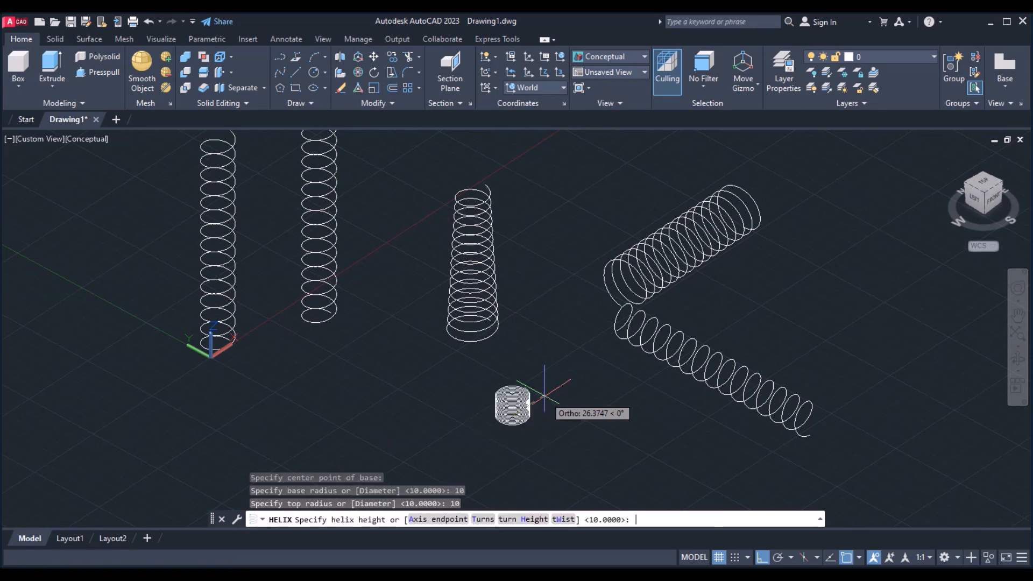
Set the distance between turns to 5 with the turn Height option and finish the helix with a height of 50
click(525, 519)
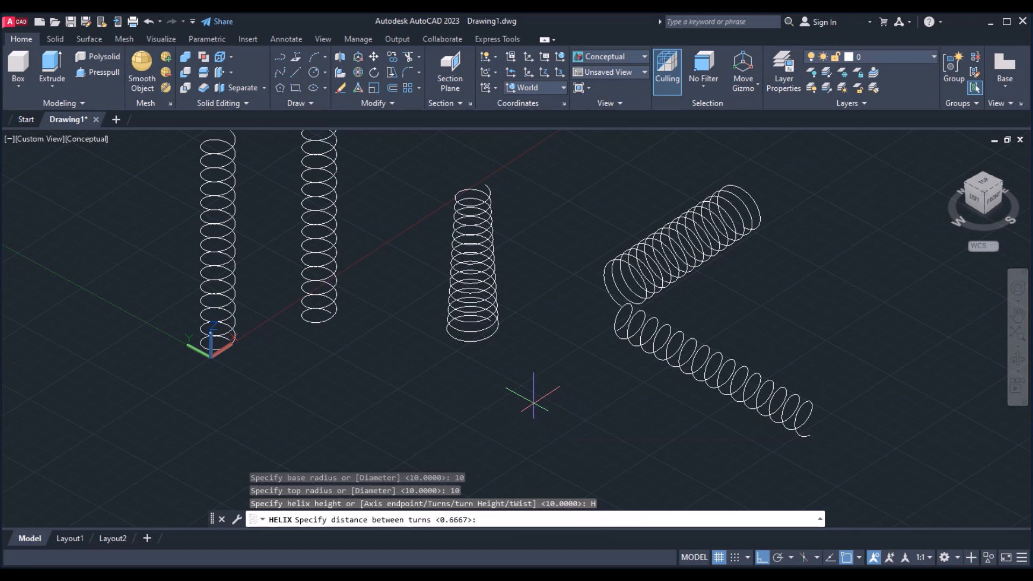
text(5)
key(Return)
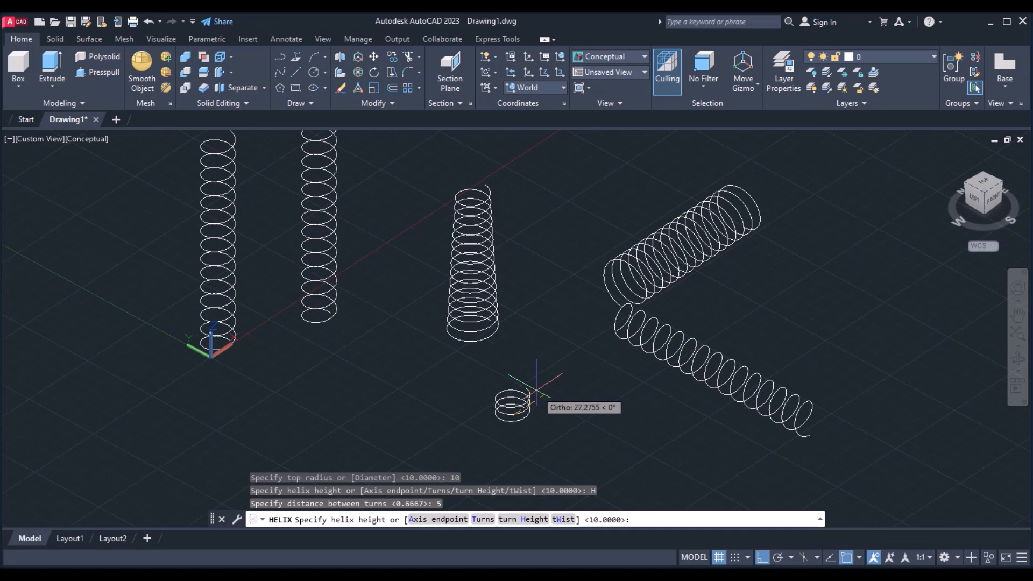
scroll(536, 386, up, 4)
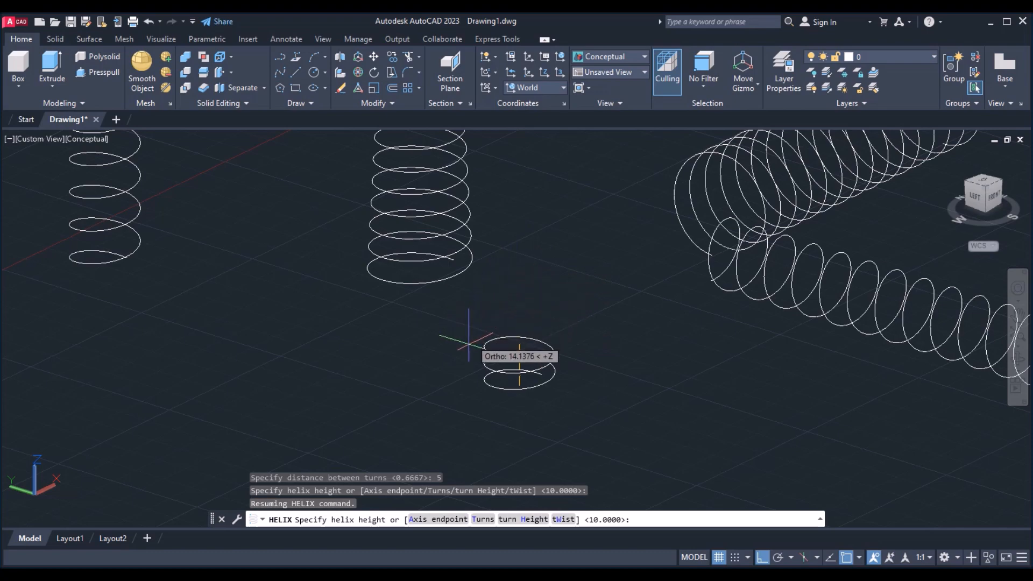
mouse_move(511, 285)
shift+middle_down()
mouse_move(493, 312)
mouse_move(501, 325)
mouse_move(508, 284)
shift+middle_up()
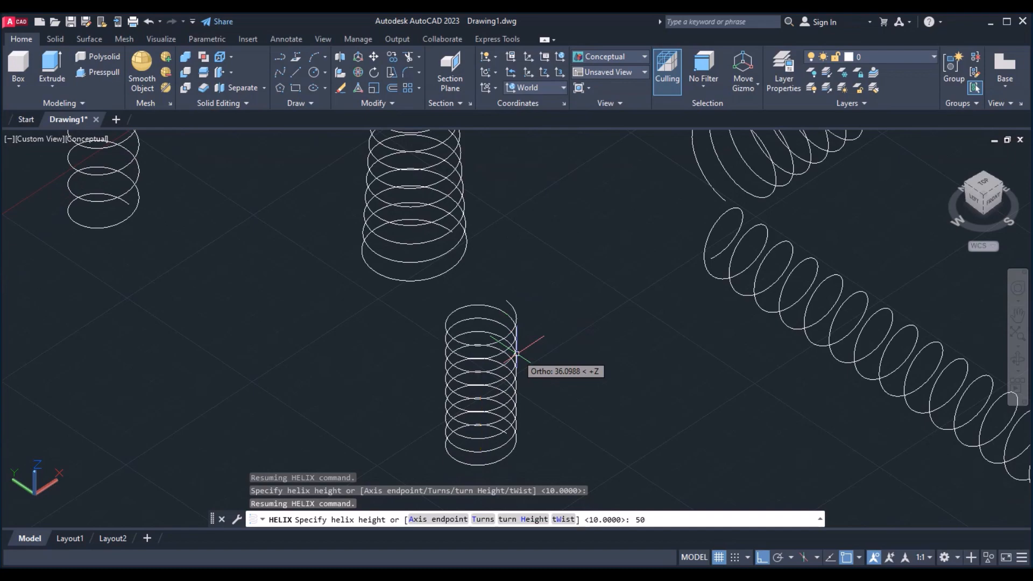
key(Return)
mouse_move(554, 330)
shift+middle_down()
mouse_move(540, 311)
mouse_move(557, 283)
shift+middle_up()
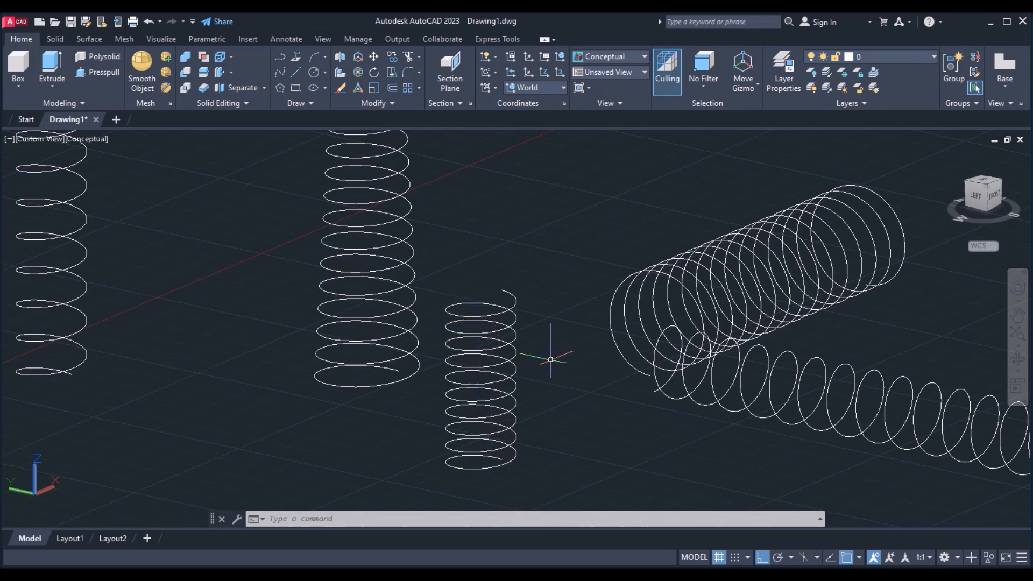
mouse_move(551, 360)
shift+middle_down()
mouse_move(537, 360)
mouse_move(534, 384)
mouse_move(556, 341)
shift+middle_up()
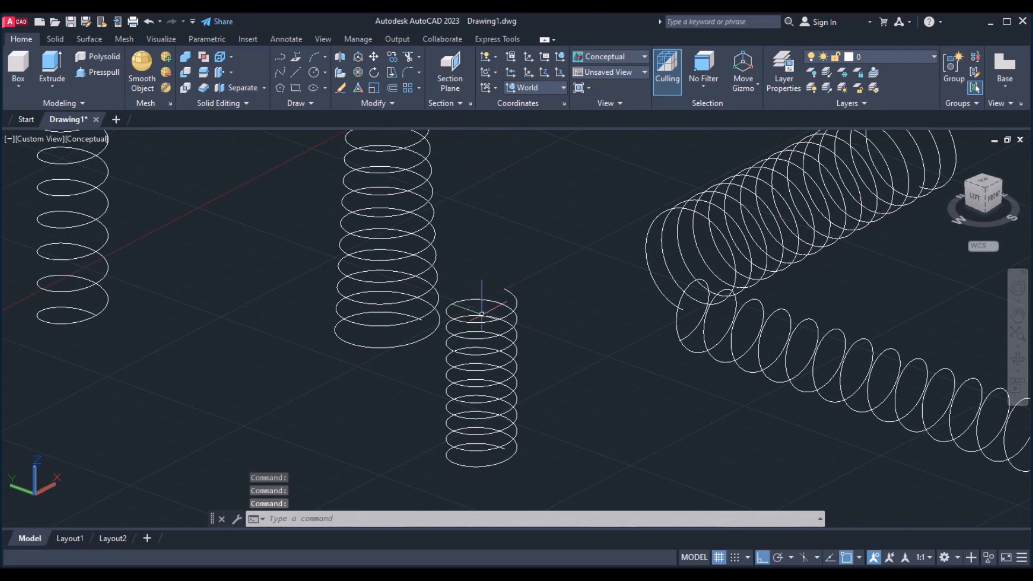
shift+middle_drag(558, 351, 545, 364)
scroll(554, 357, down, 8)
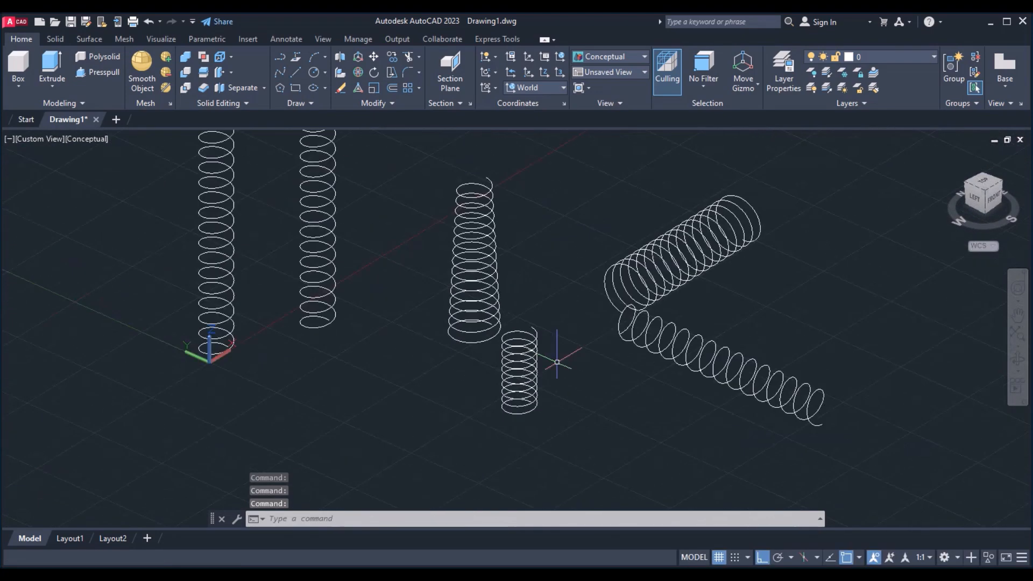
shift+middle_drag(565, 300, 555, 305)
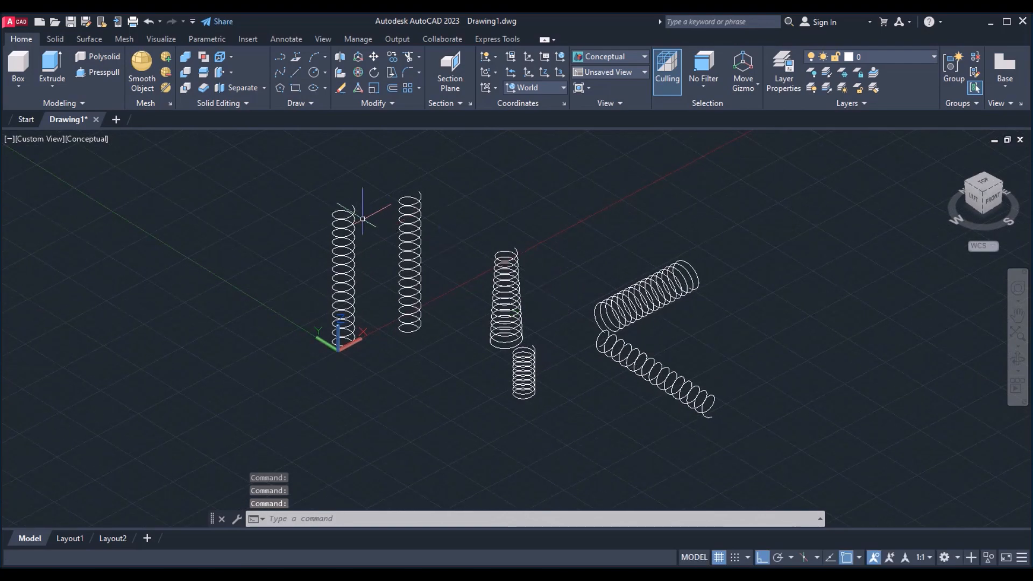